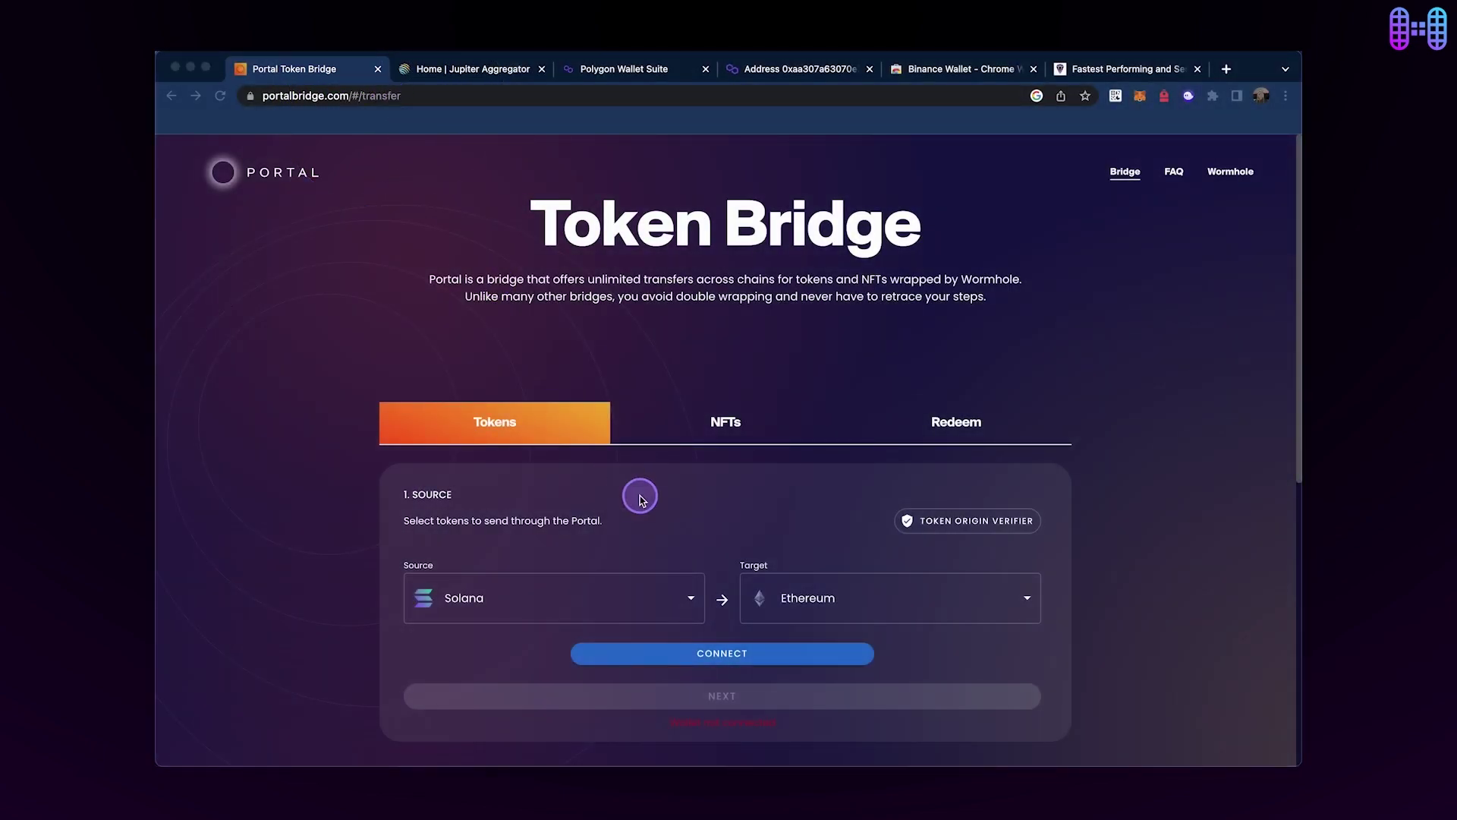
# Choose Polygon as the source chain and Solana as the target chain
pyautogui.click(688, 599)
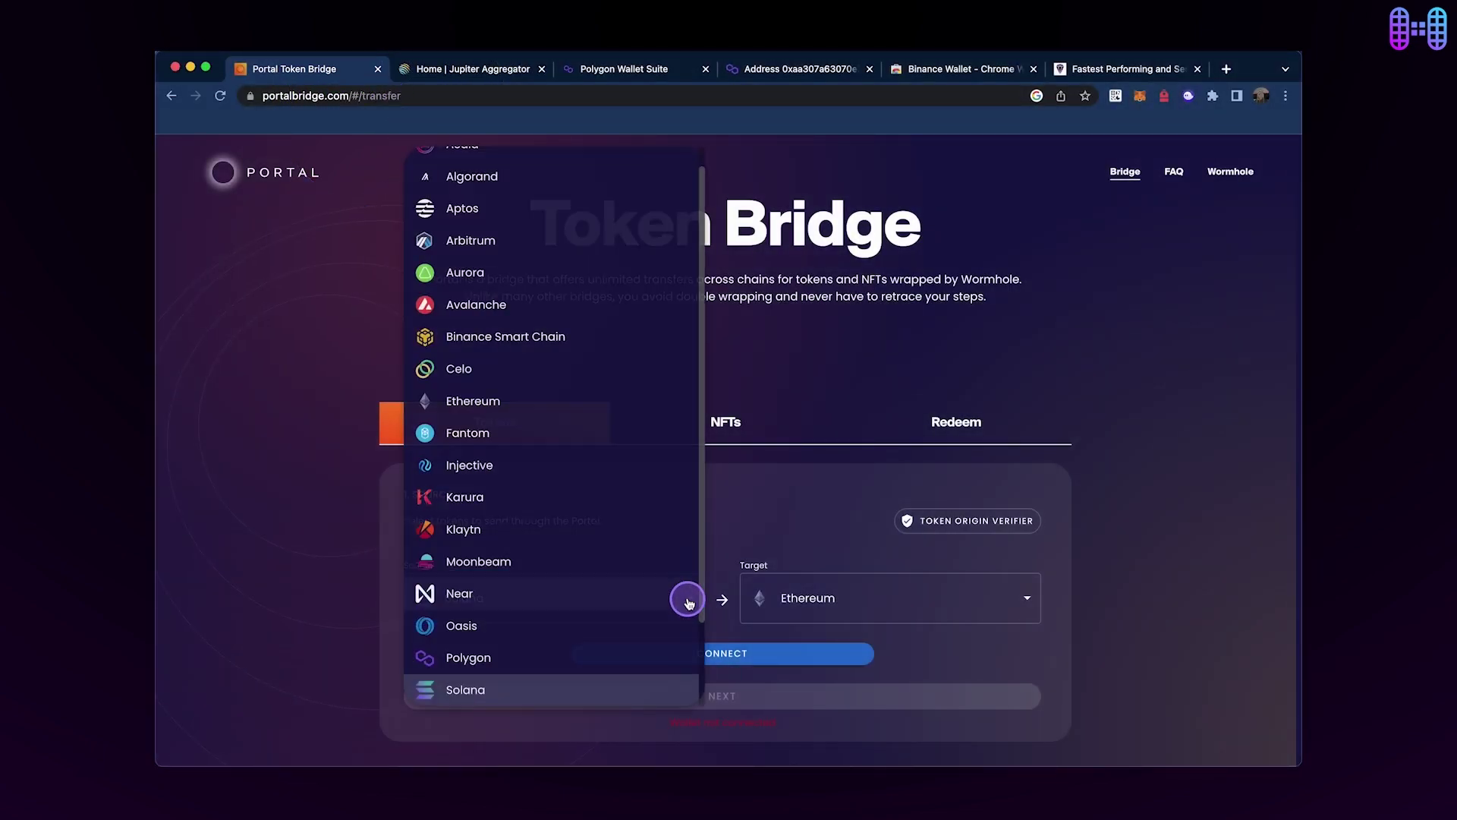
pyautogui.click(513, 655)
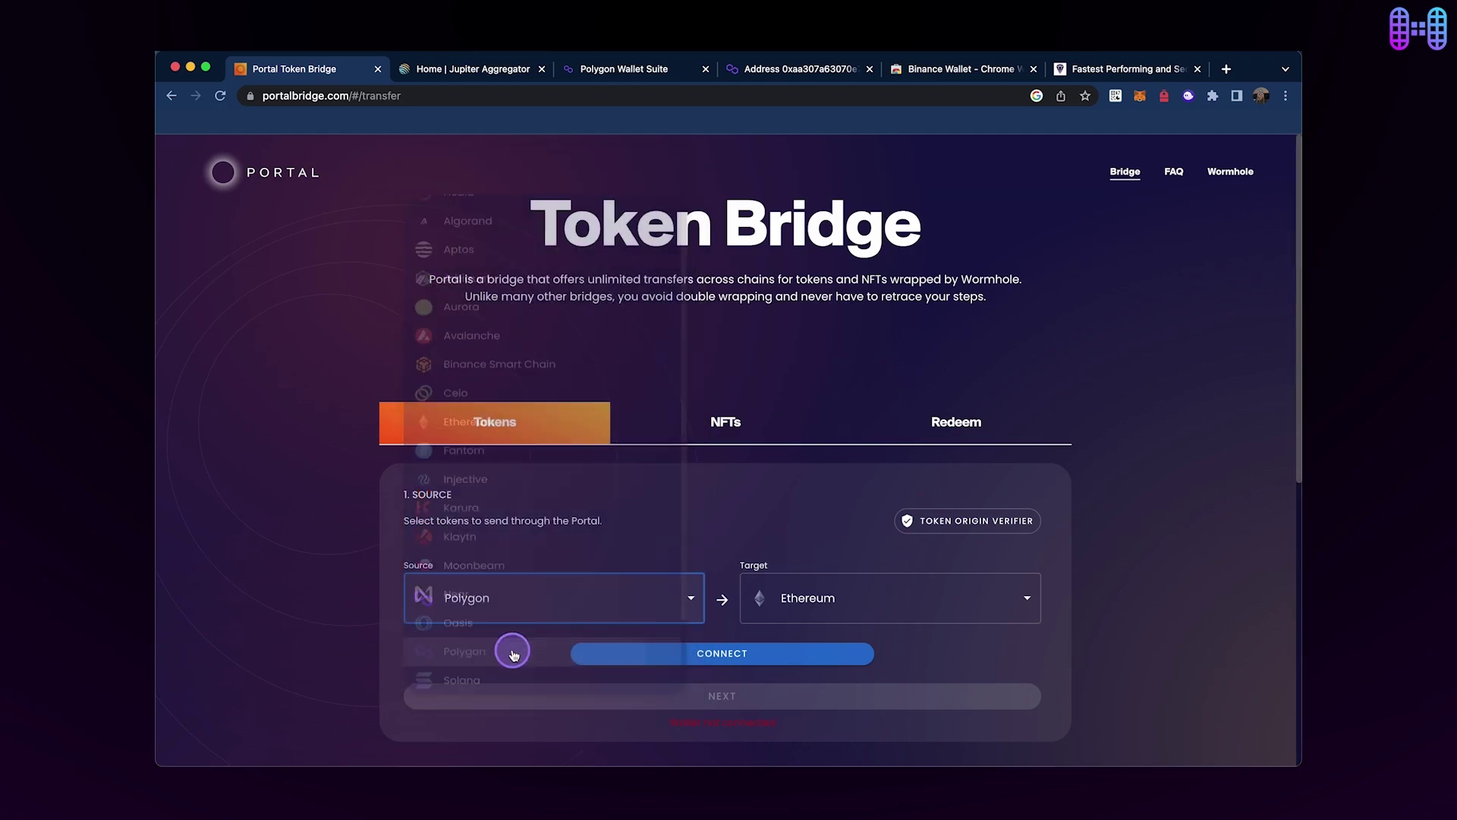
pyautogui.click(1002, 598)
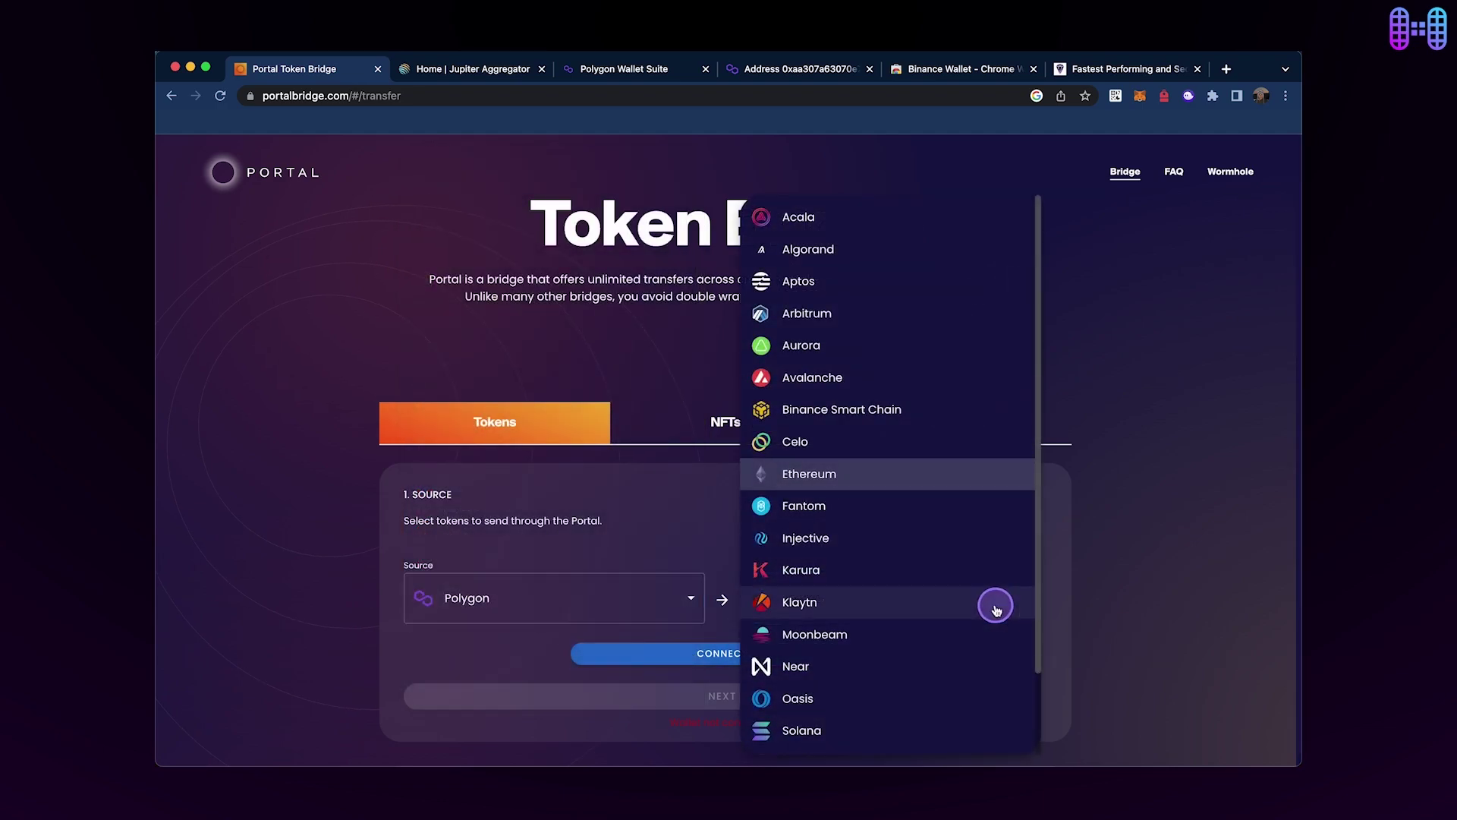
pyautogui.click(820, 730)
pyautogui.scroll(-1, 1107, 627)
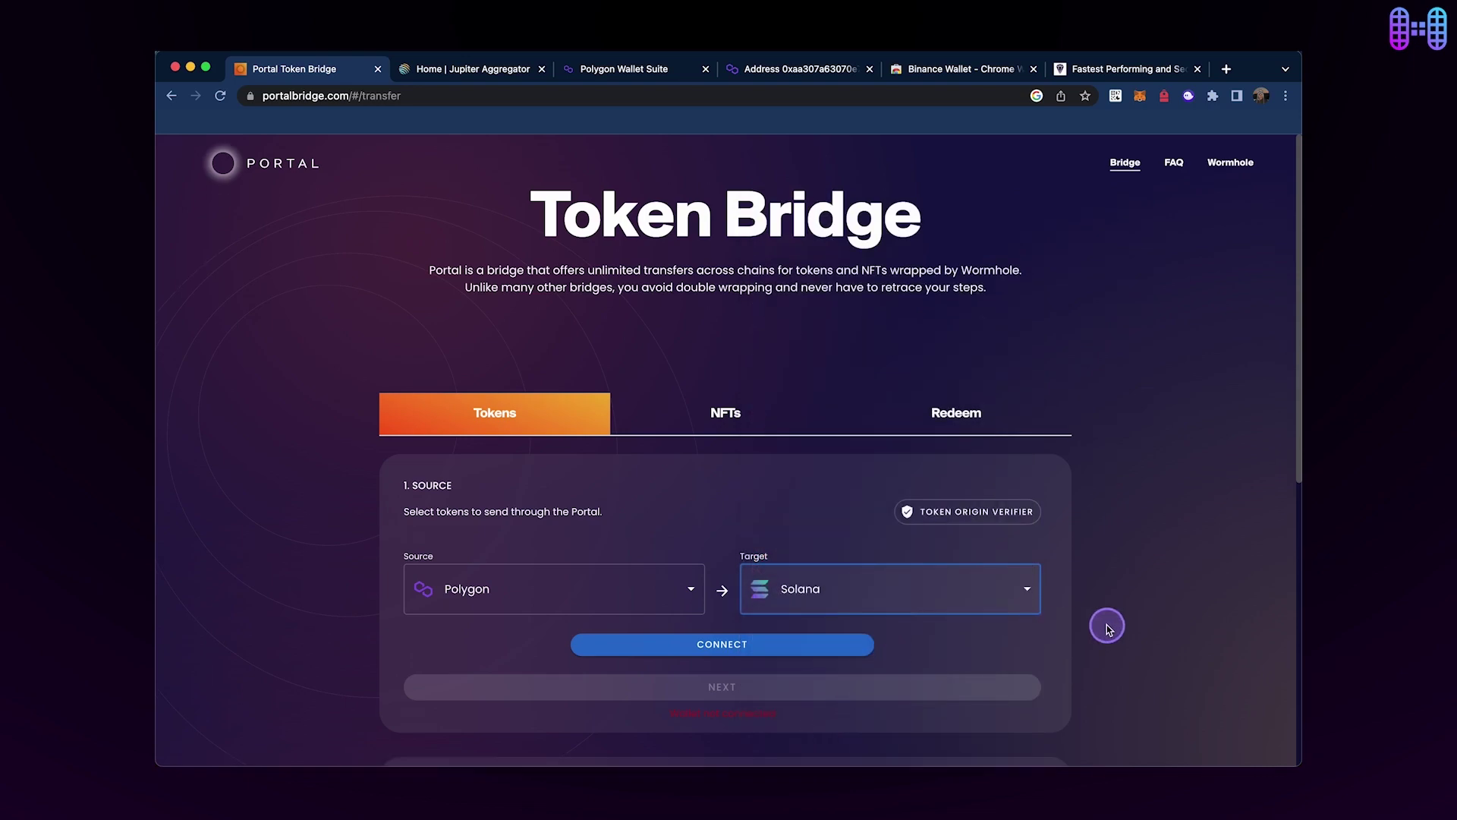
pyautogui.scroll(-1, 1108, 627)
# Connect the MetaMask wallet and select USDC as the token to bridge
pyautogui.click(781, 624)
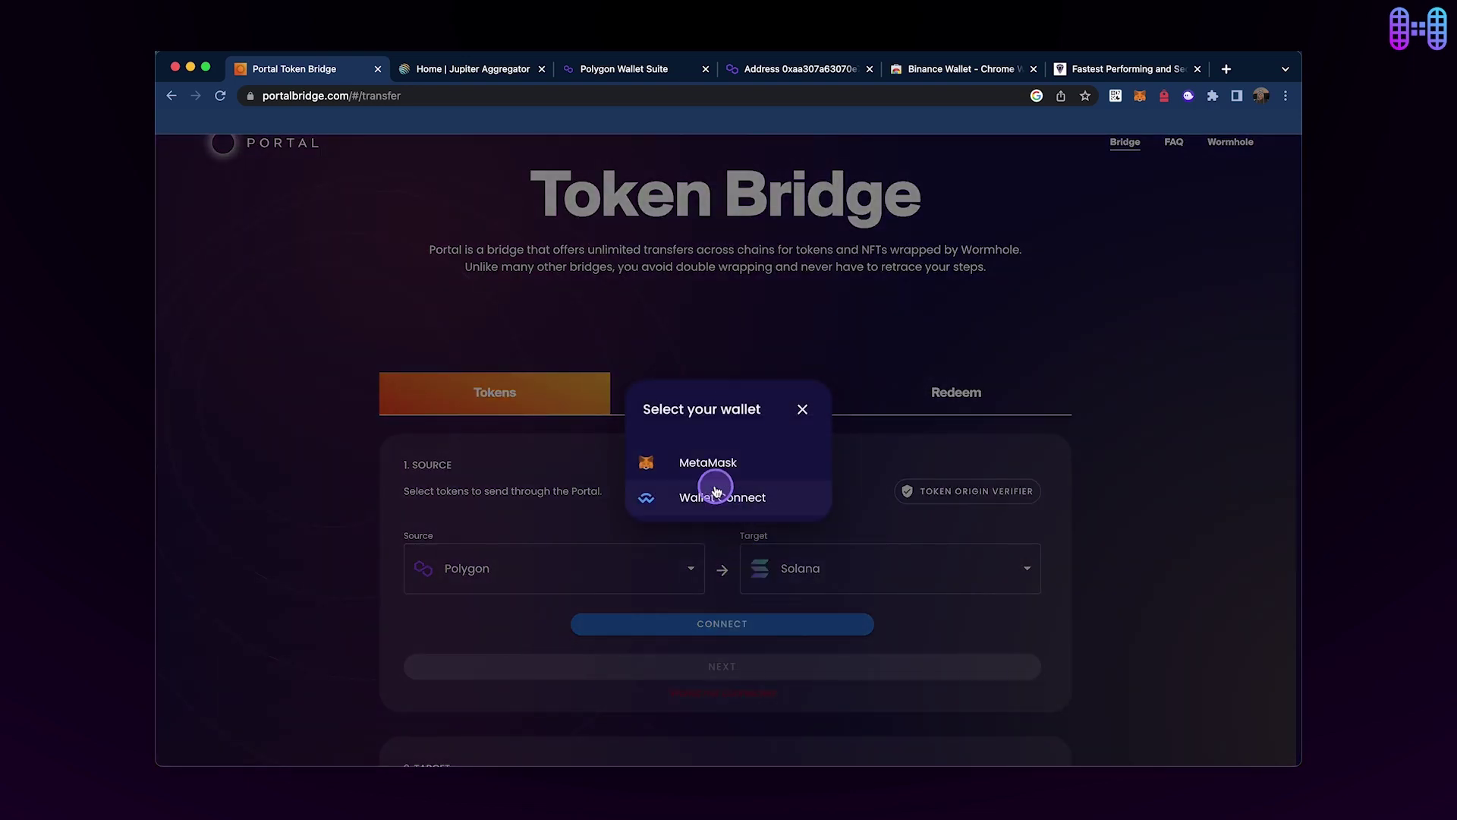
pyautogui.click(708, 463)
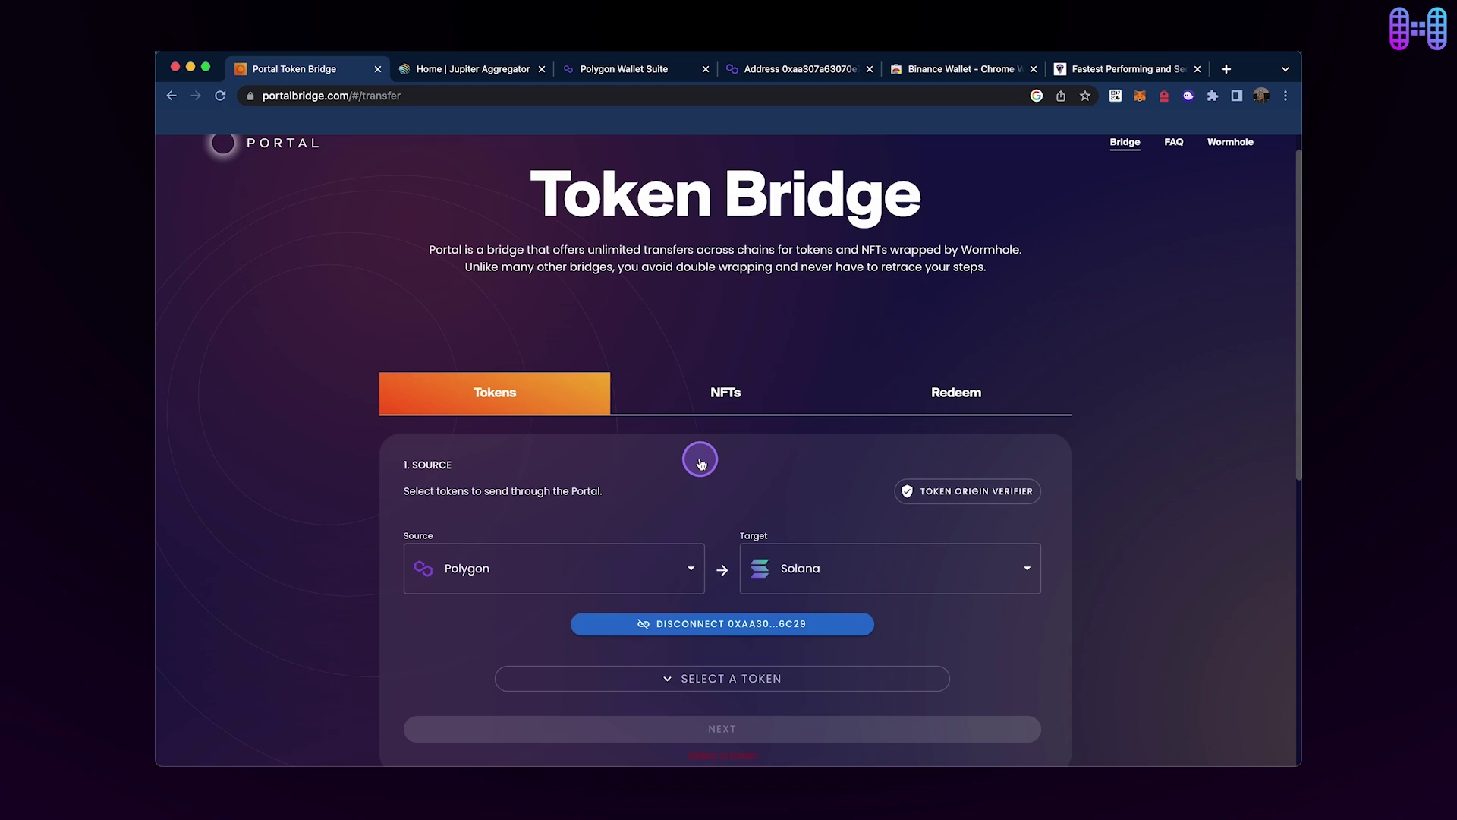
pyautogui.click(731, 678)
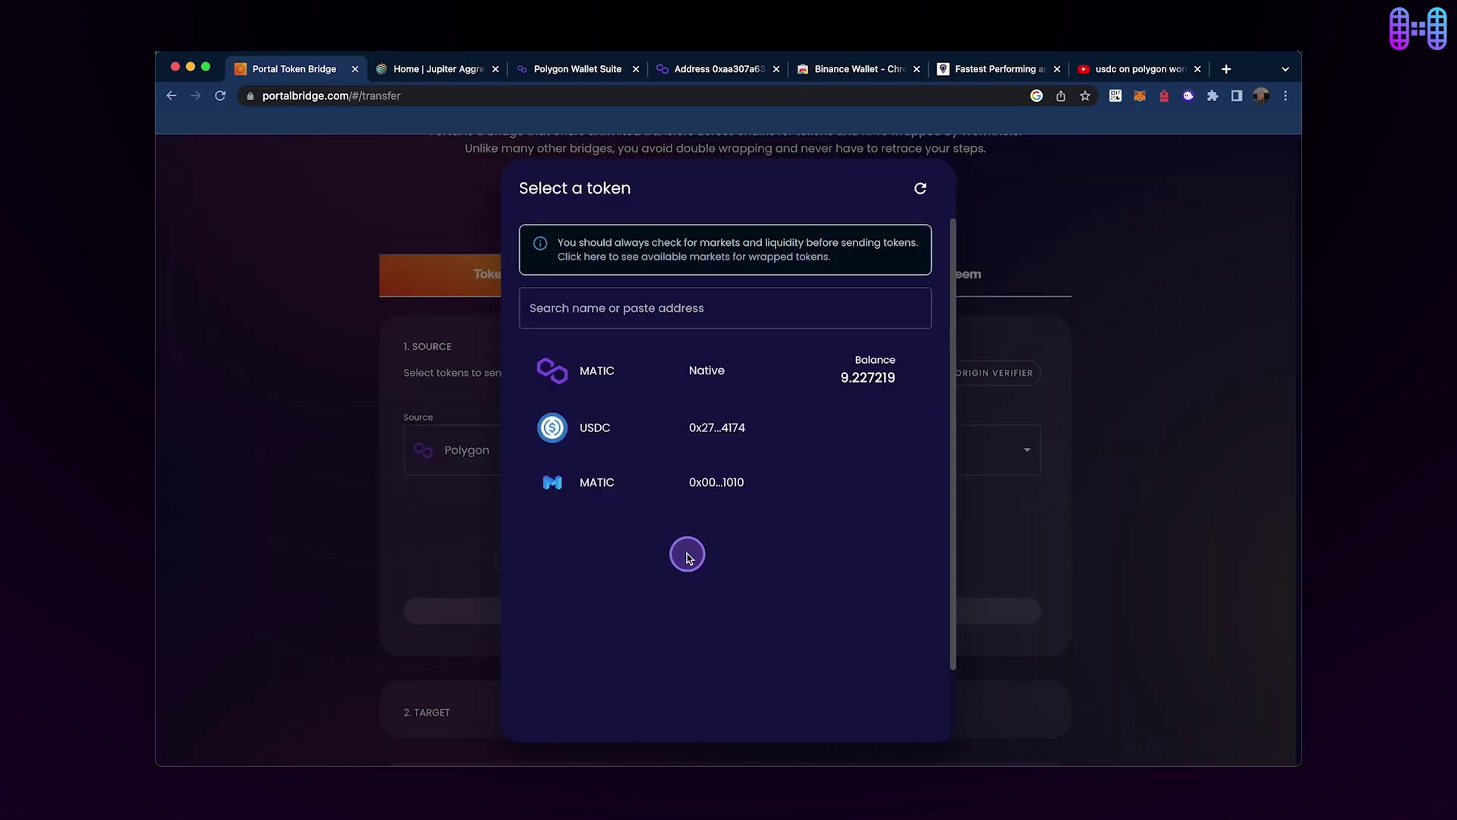
pyautogui.click(614, 438)
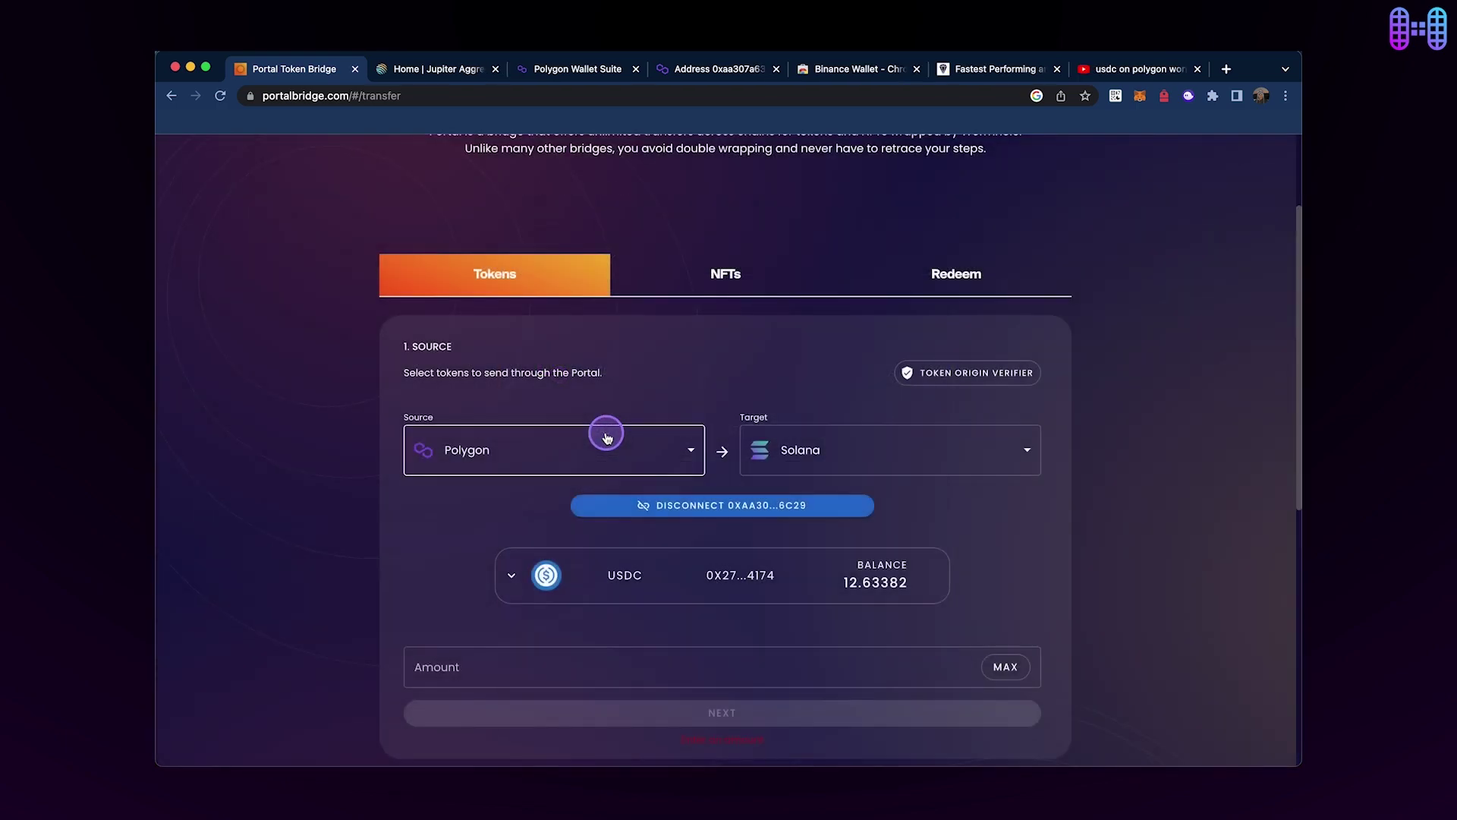
pyautogui.scroll(-3, 1133, 569)
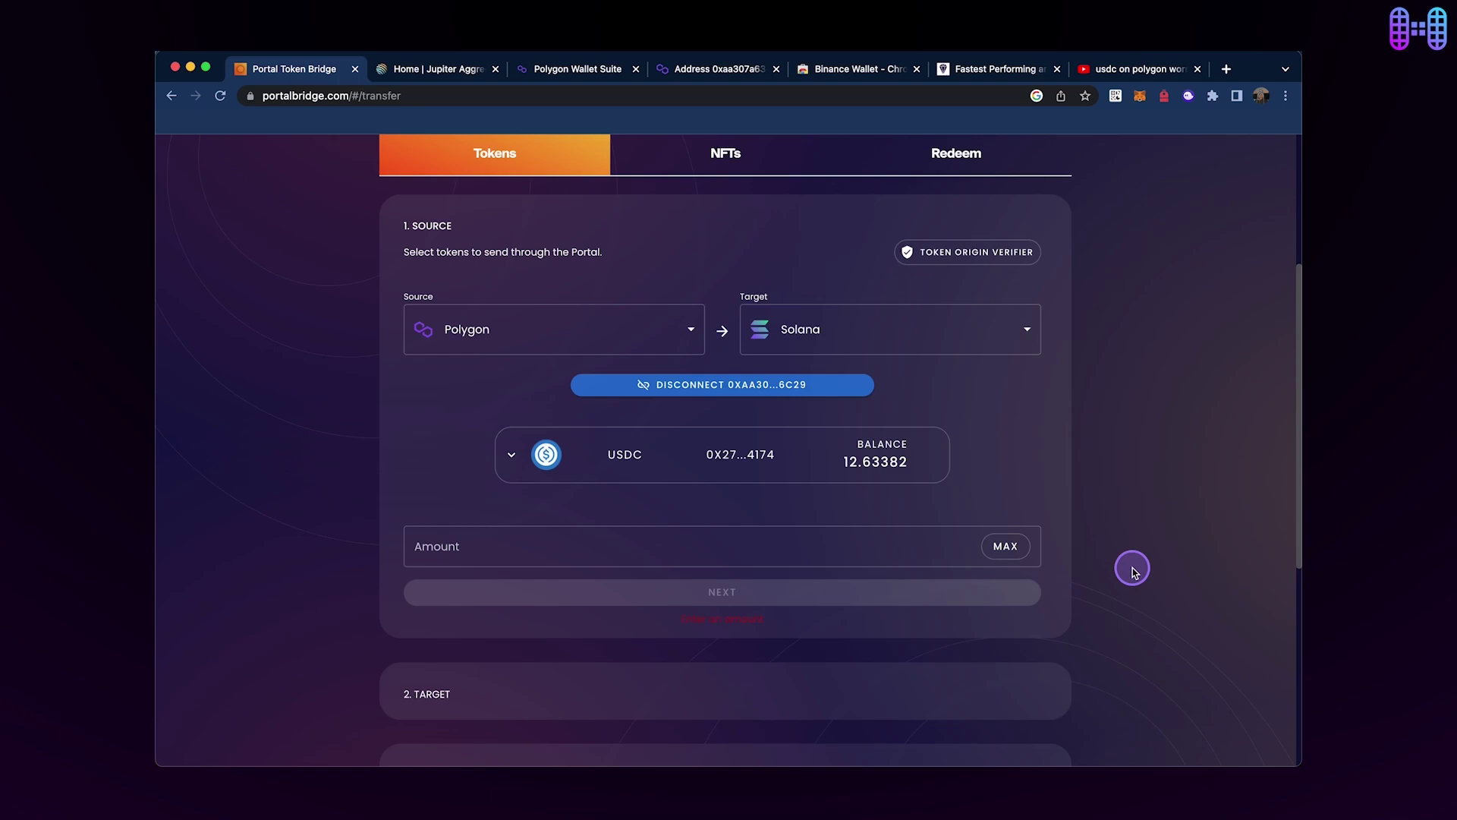
# Enter a transfer amount of 1 and move on to the target step
pyautogui.click(1011, 547)
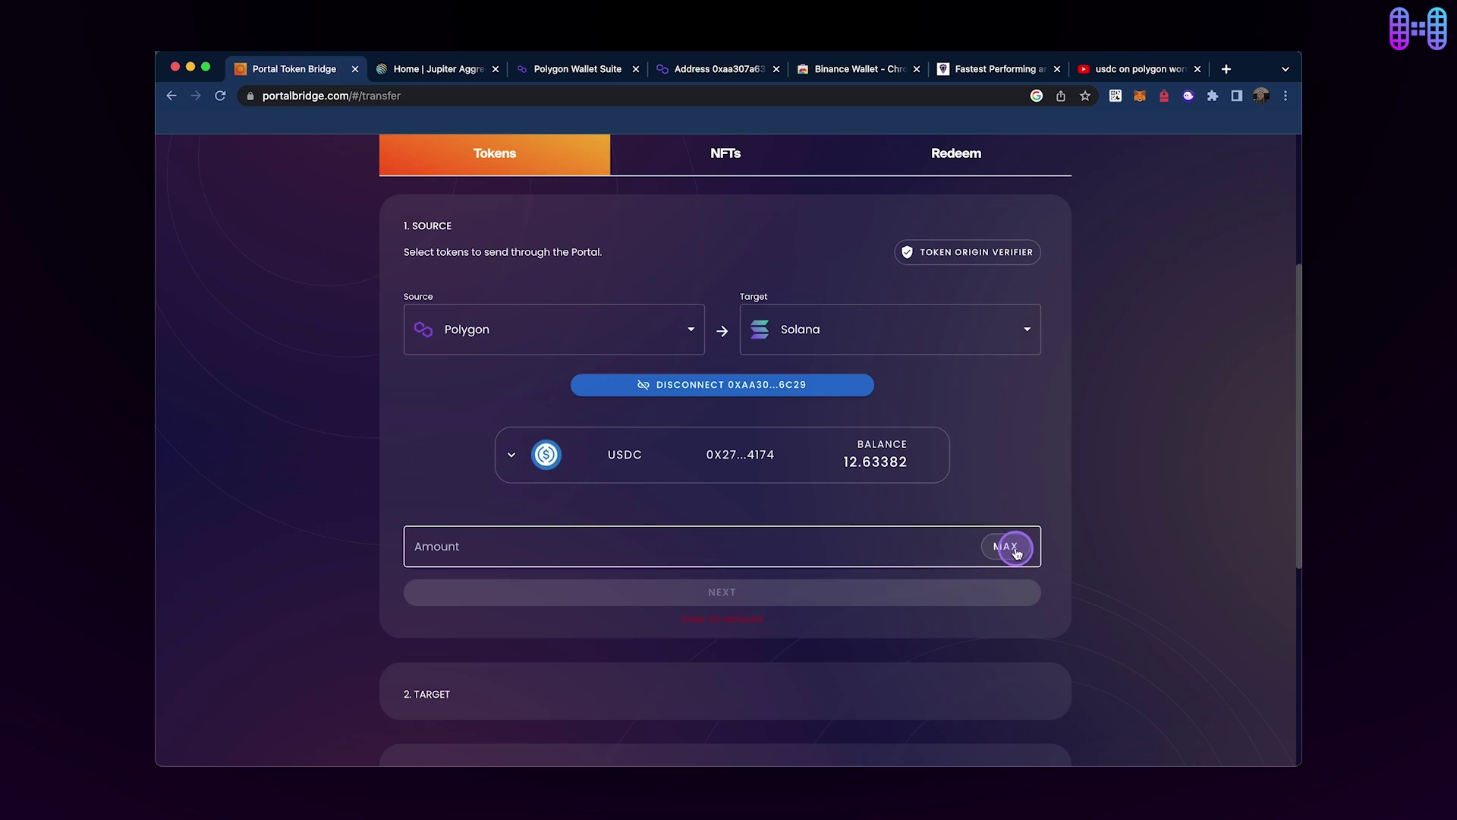
pyautogui.click(797, 545)
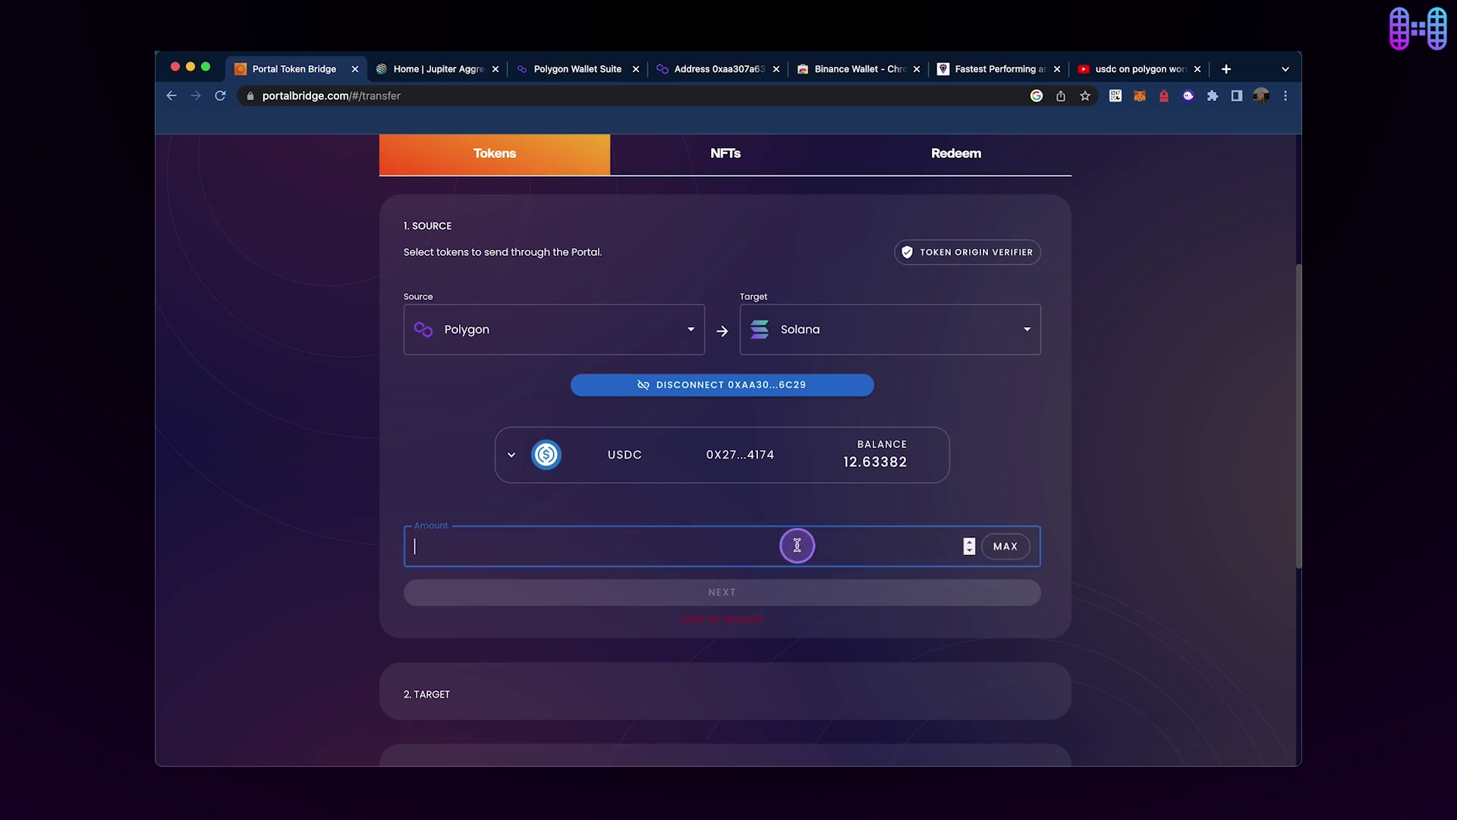
pyautogui.write('1')
pyautogui.click(743, 597)
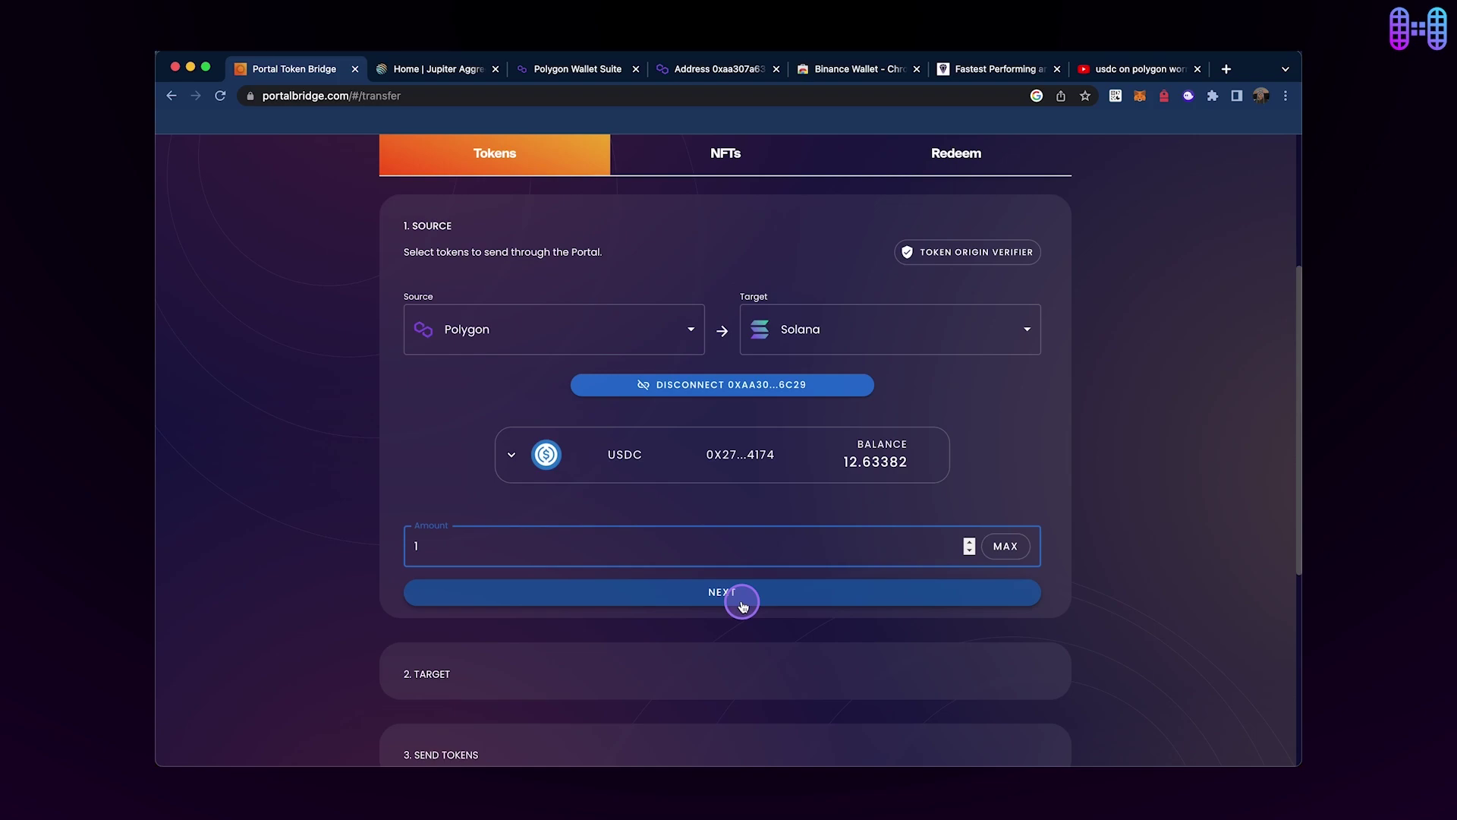
# Connect the Backpack wallet on Solana and approve creating the USDC associated token account
pyautogui.click(743, 596)
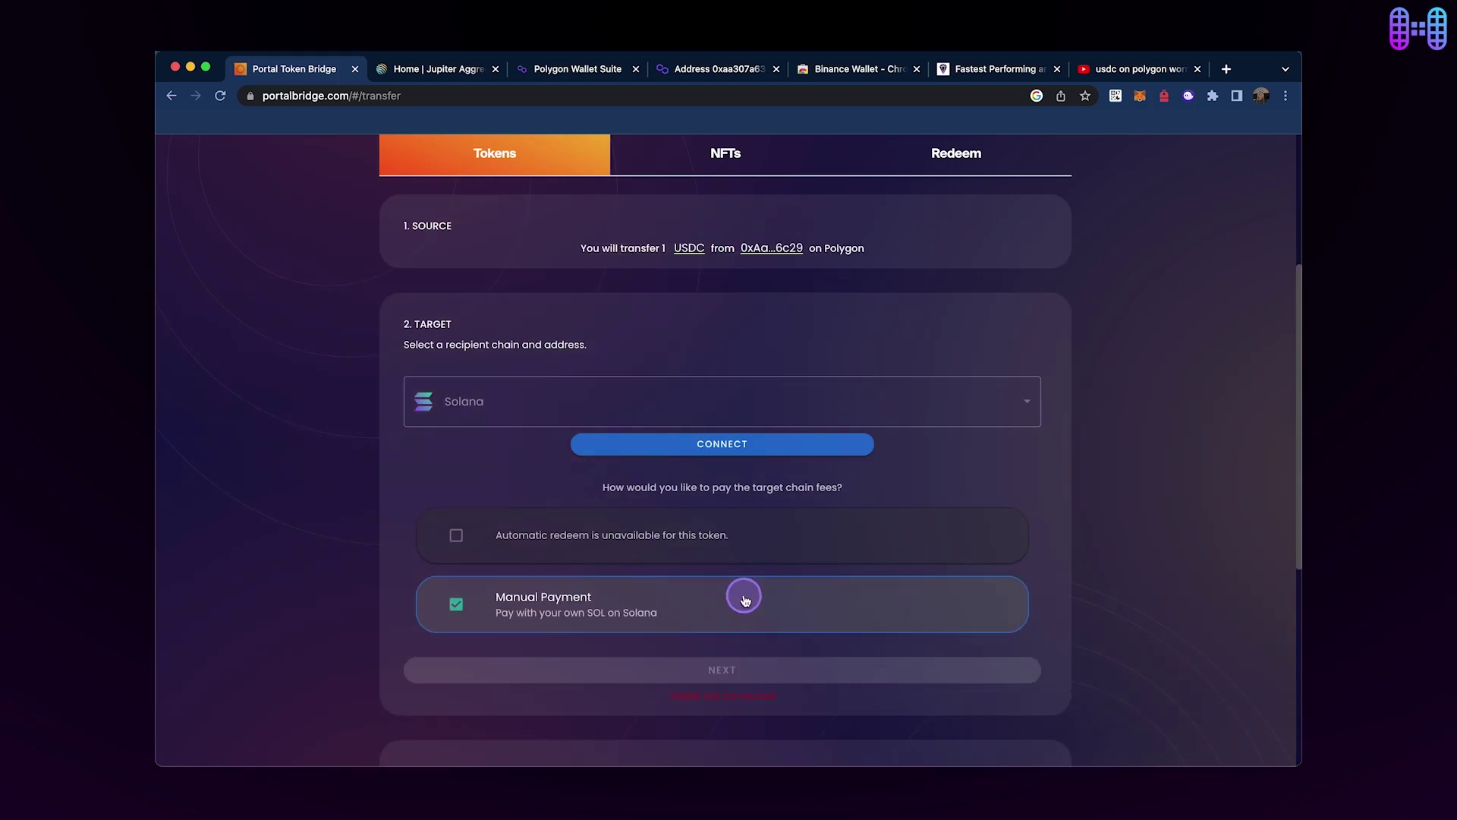
pyautogui.click(729, 444)
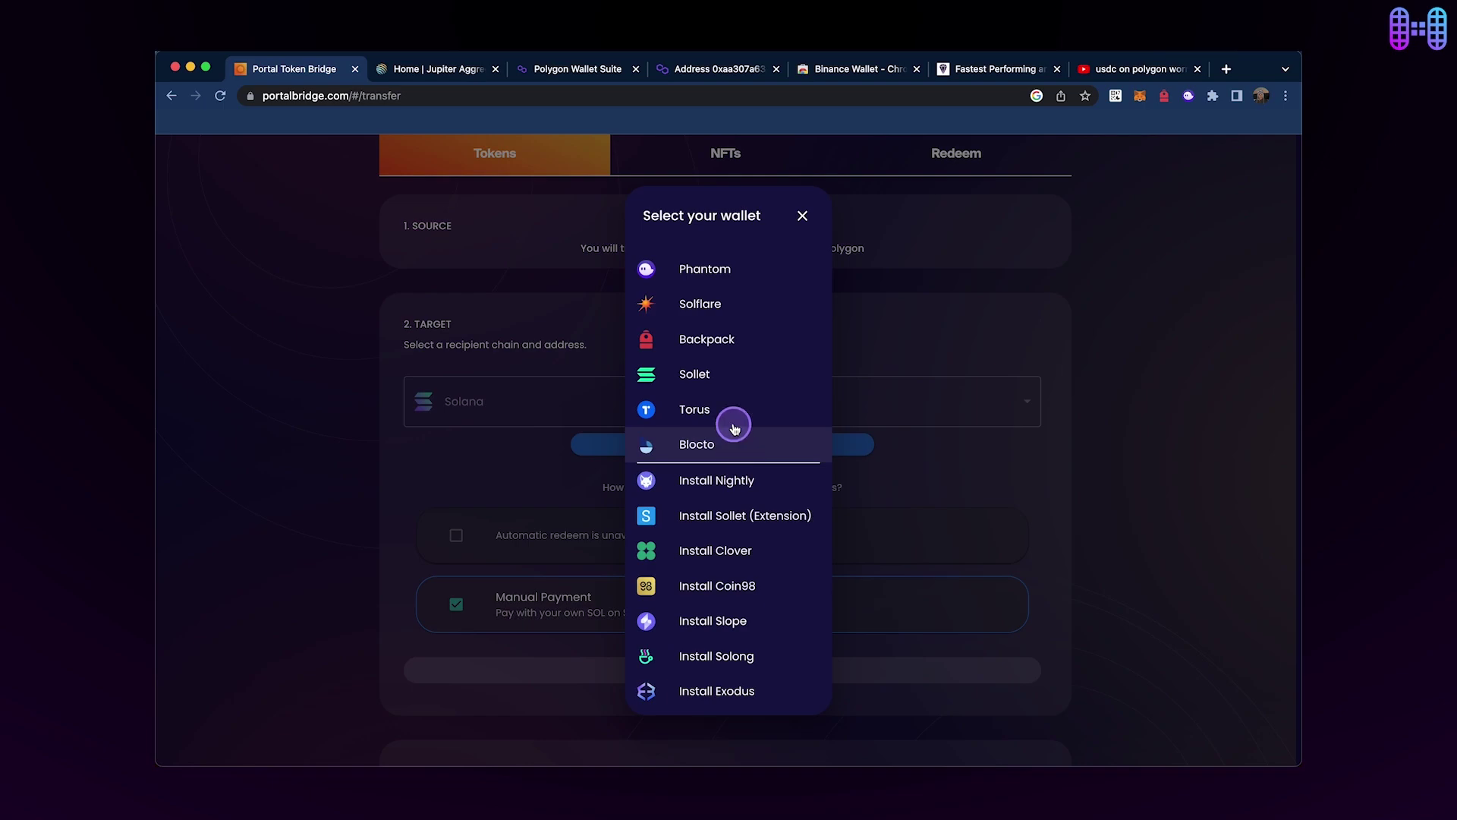
pyautogui.click(717, 339)
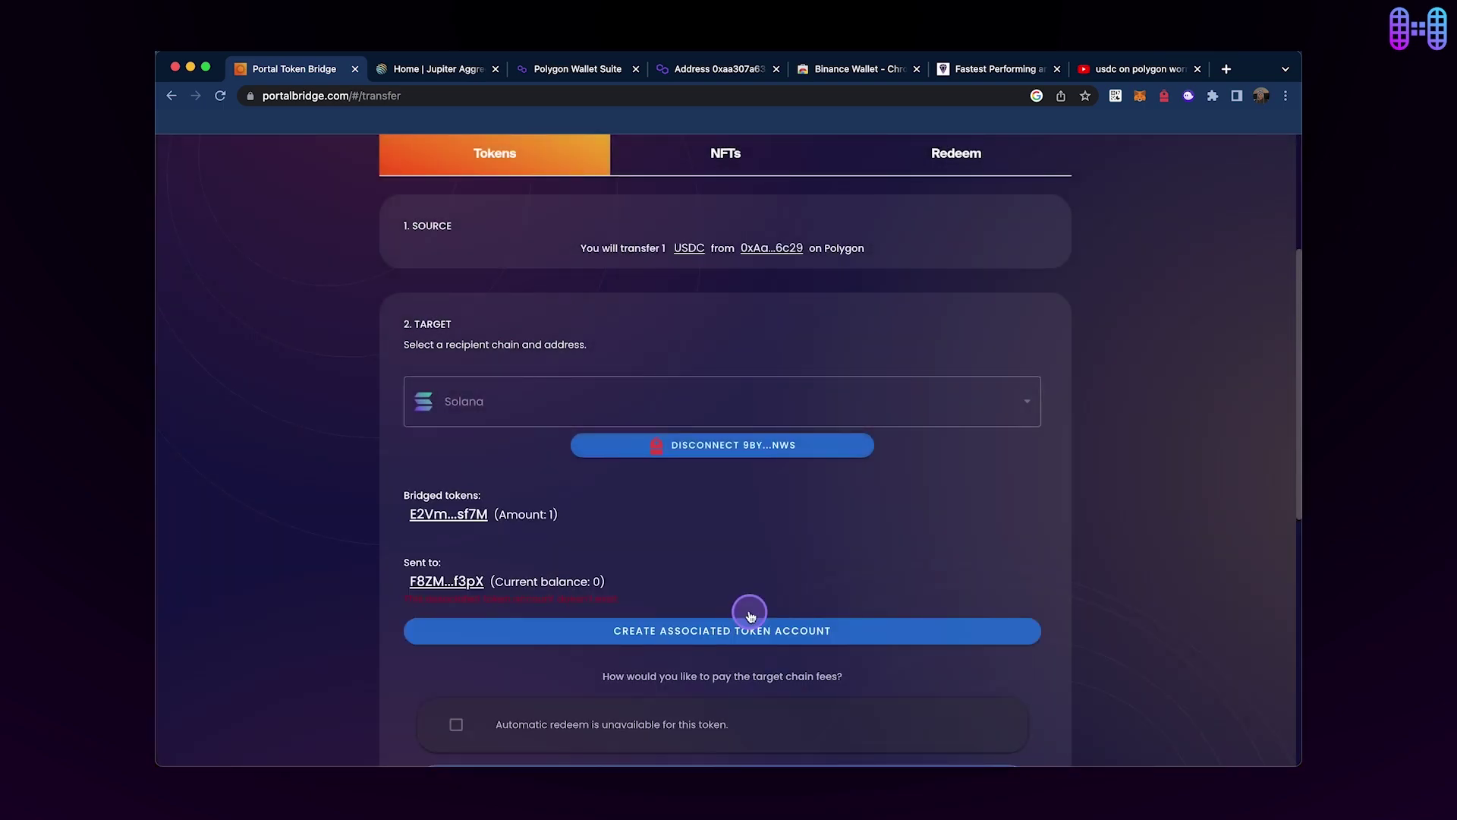
pyautogui.click(741, 629)
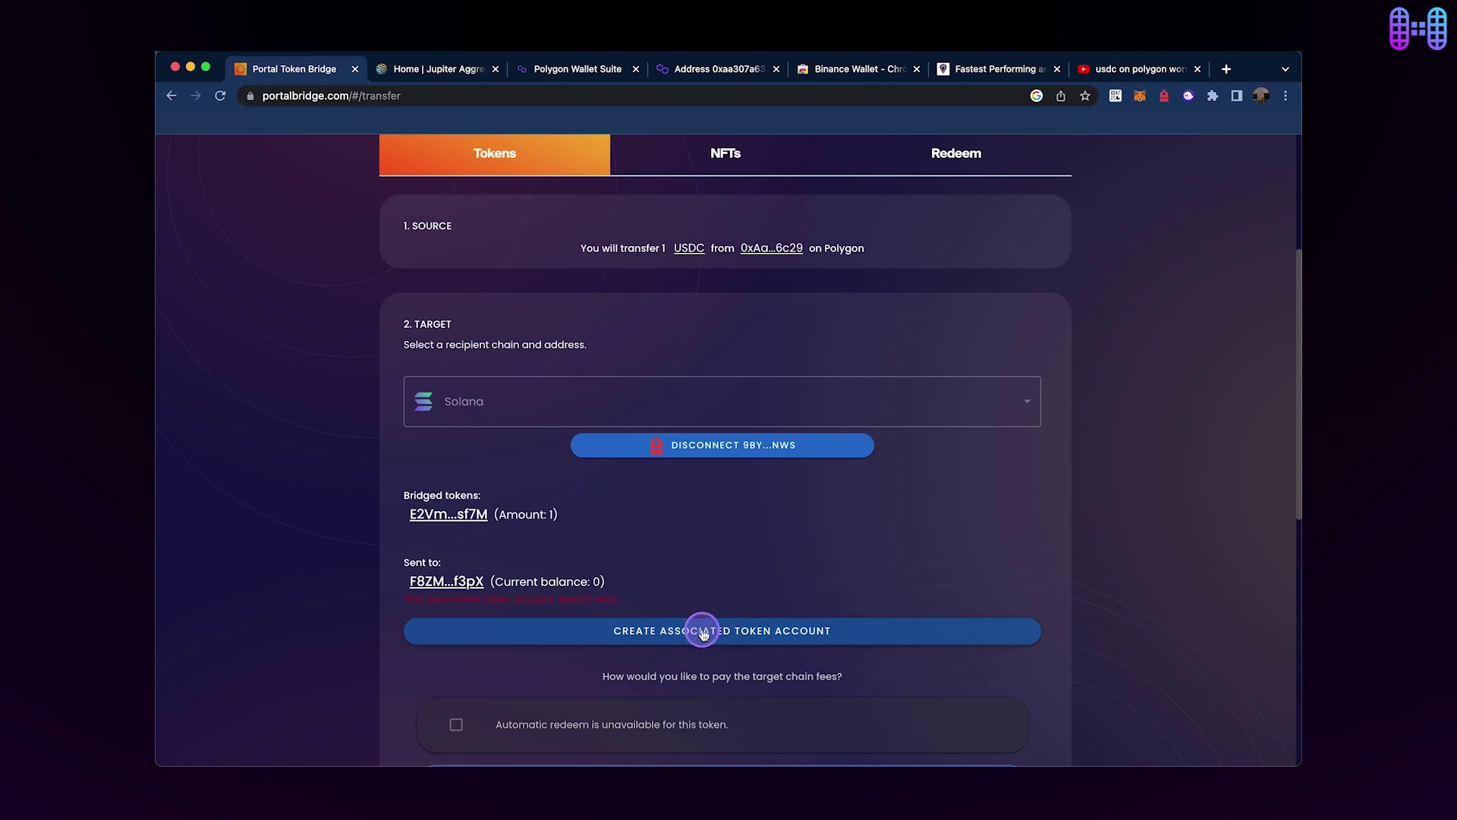
pyautogui.click(1236, 496)
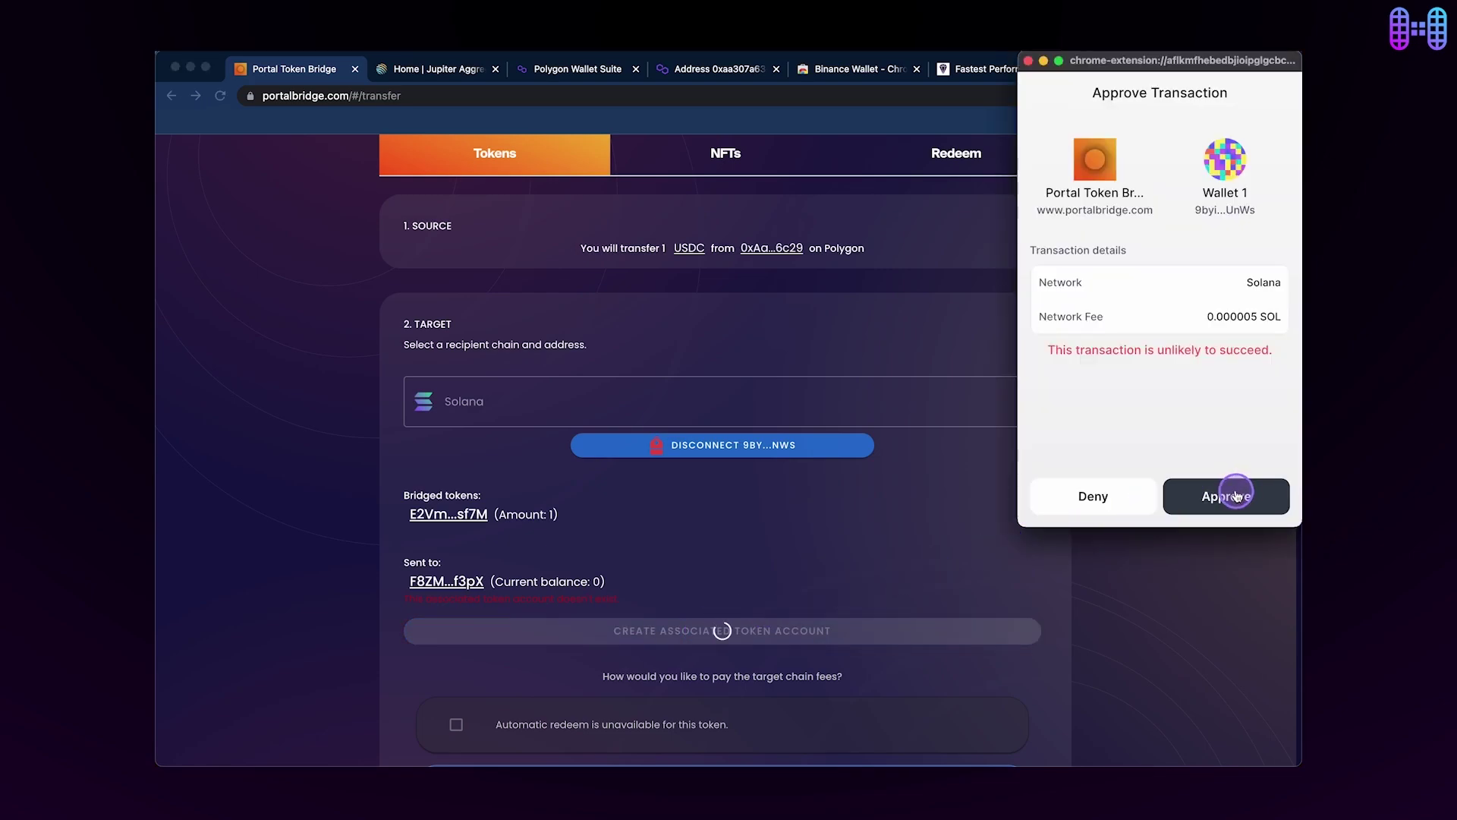
pyautogui.scroll(-5, 1237, 494)
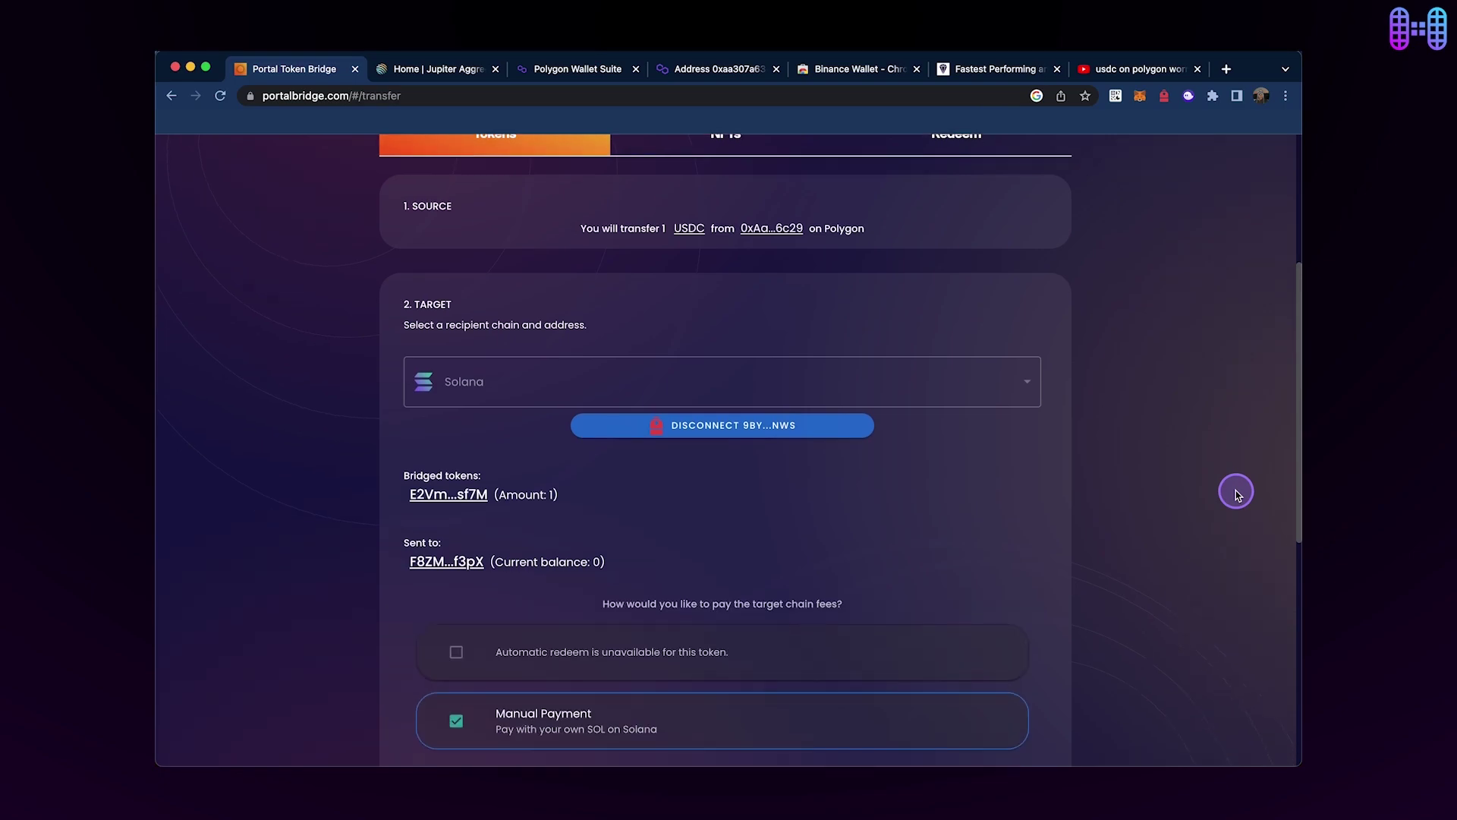
pyautogui.scroll(-3, 1237, 495)
# Approve the bridge's MetaMask allowance to spend 1.0 USDC
pyautogui.click(714, 561)
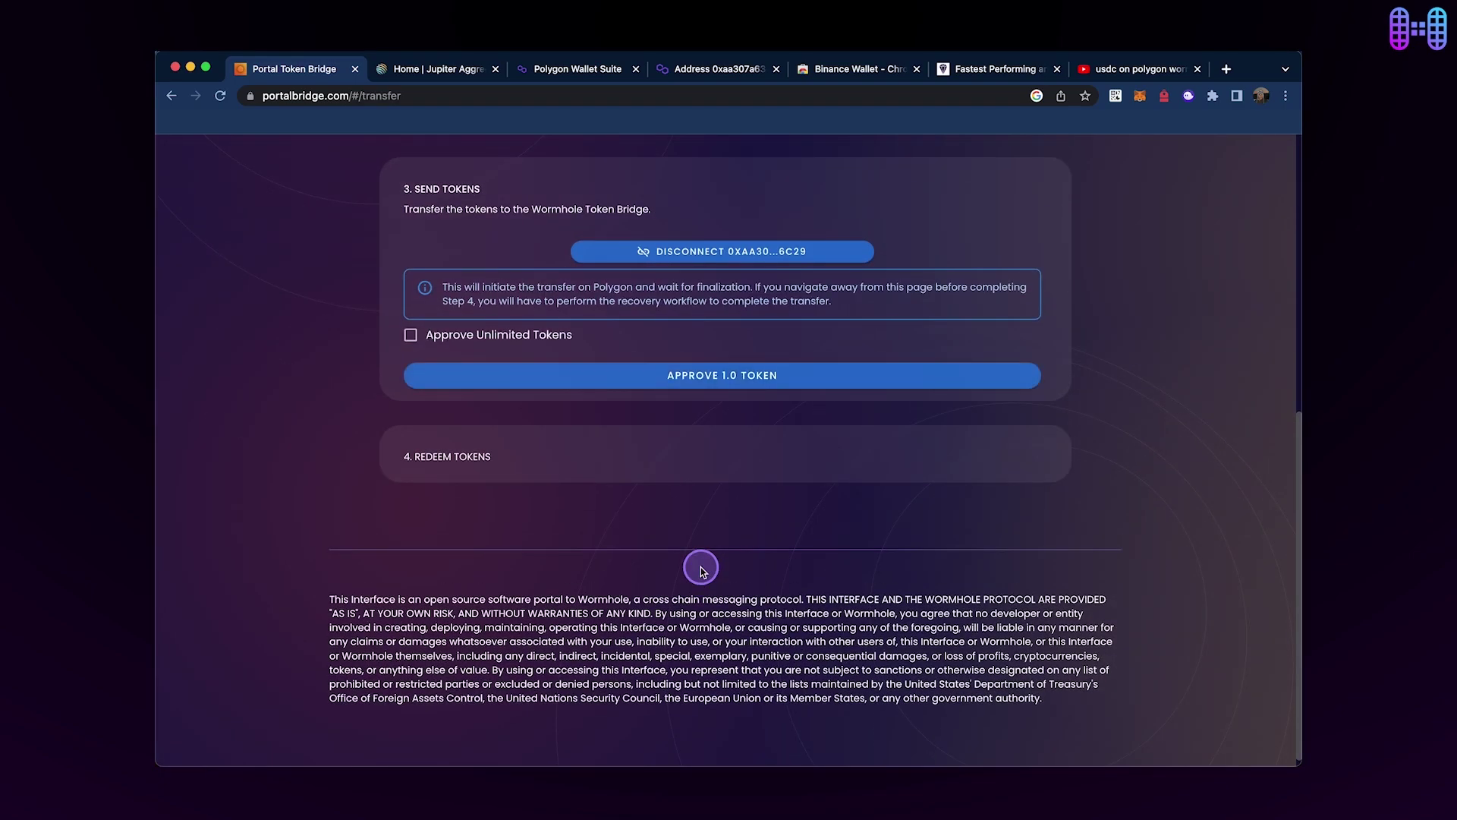
pyautogui.click(708, 376)
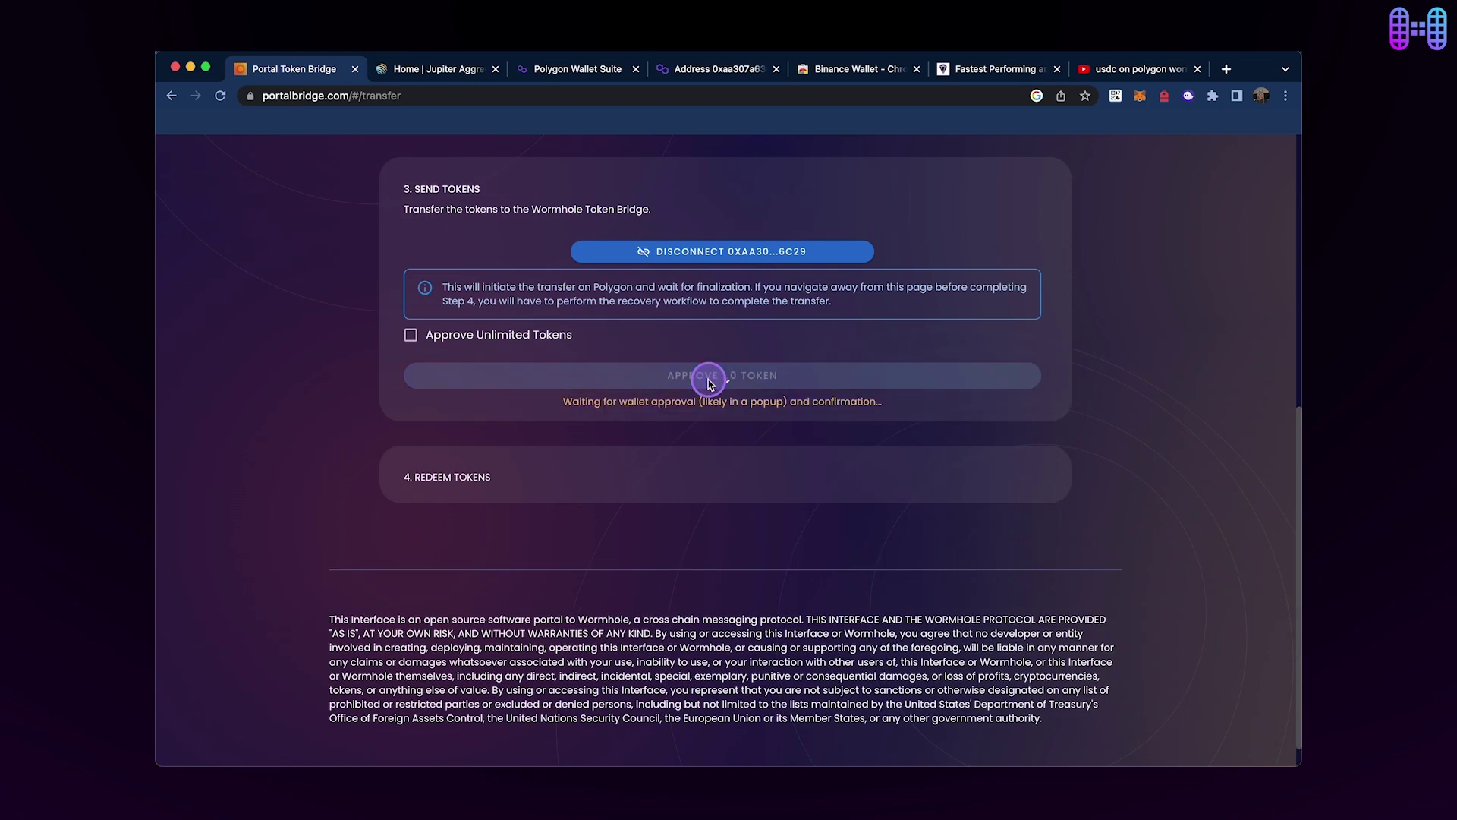
pyautogui.scroll(-2, 1204, 399)
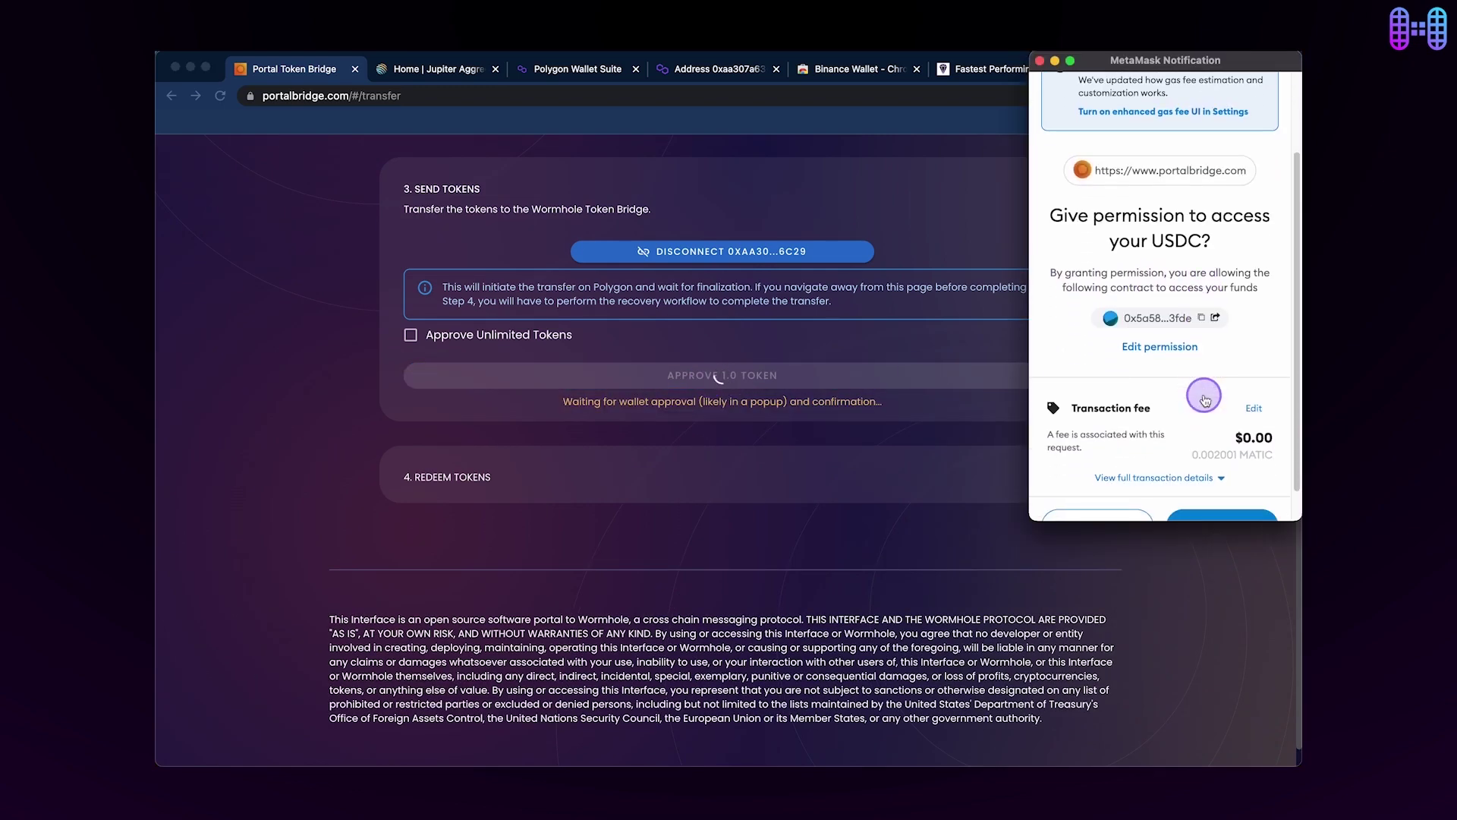
pyautogui.scroll(-2, 1205, 398)
pyautogui.click(1222, 490)
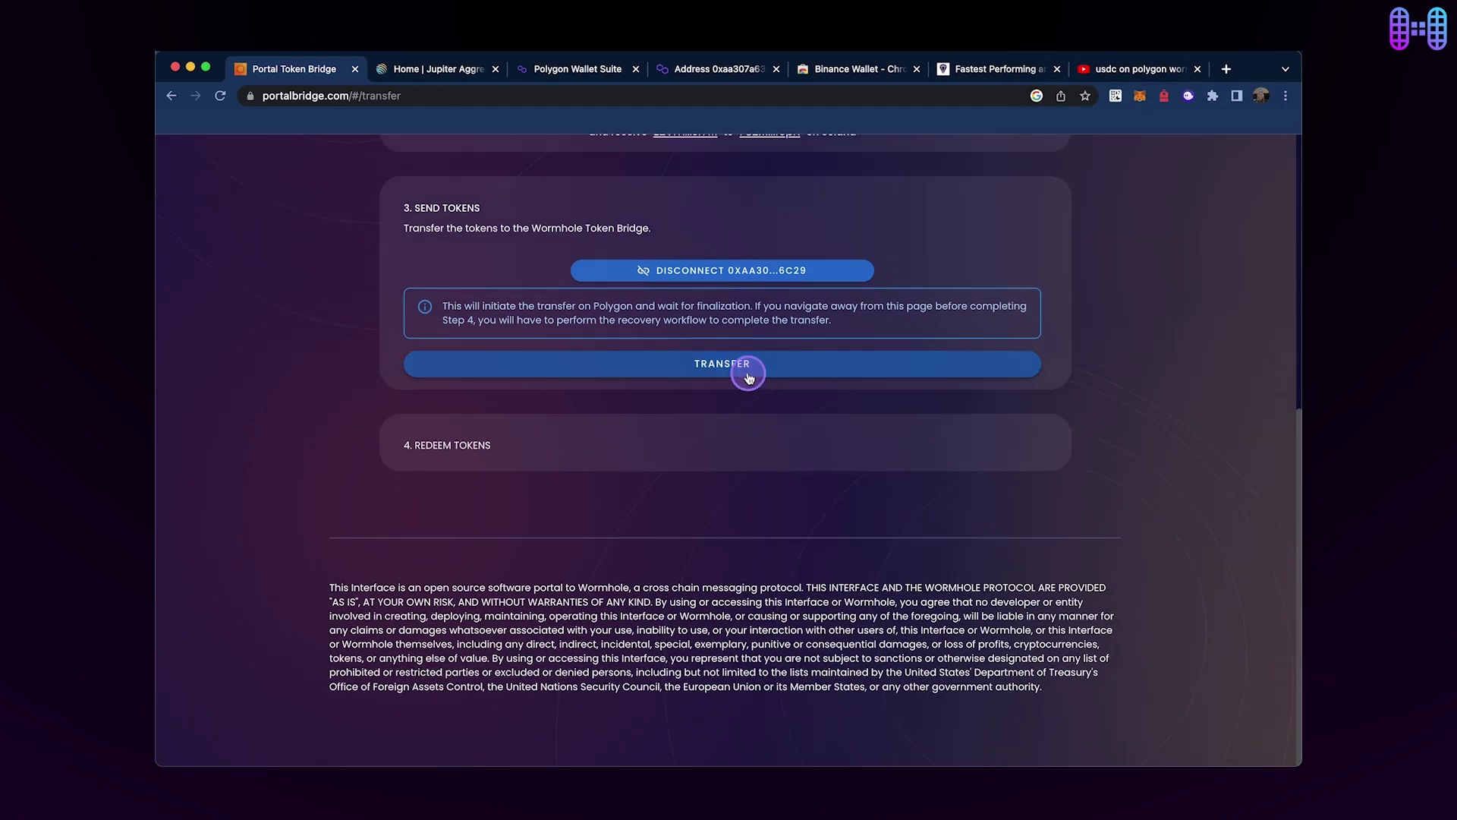
# Transfer the USDC from Polygon, confirming in the Are you sure? dialog and MetaMask
pyautogui.click(729, 364)
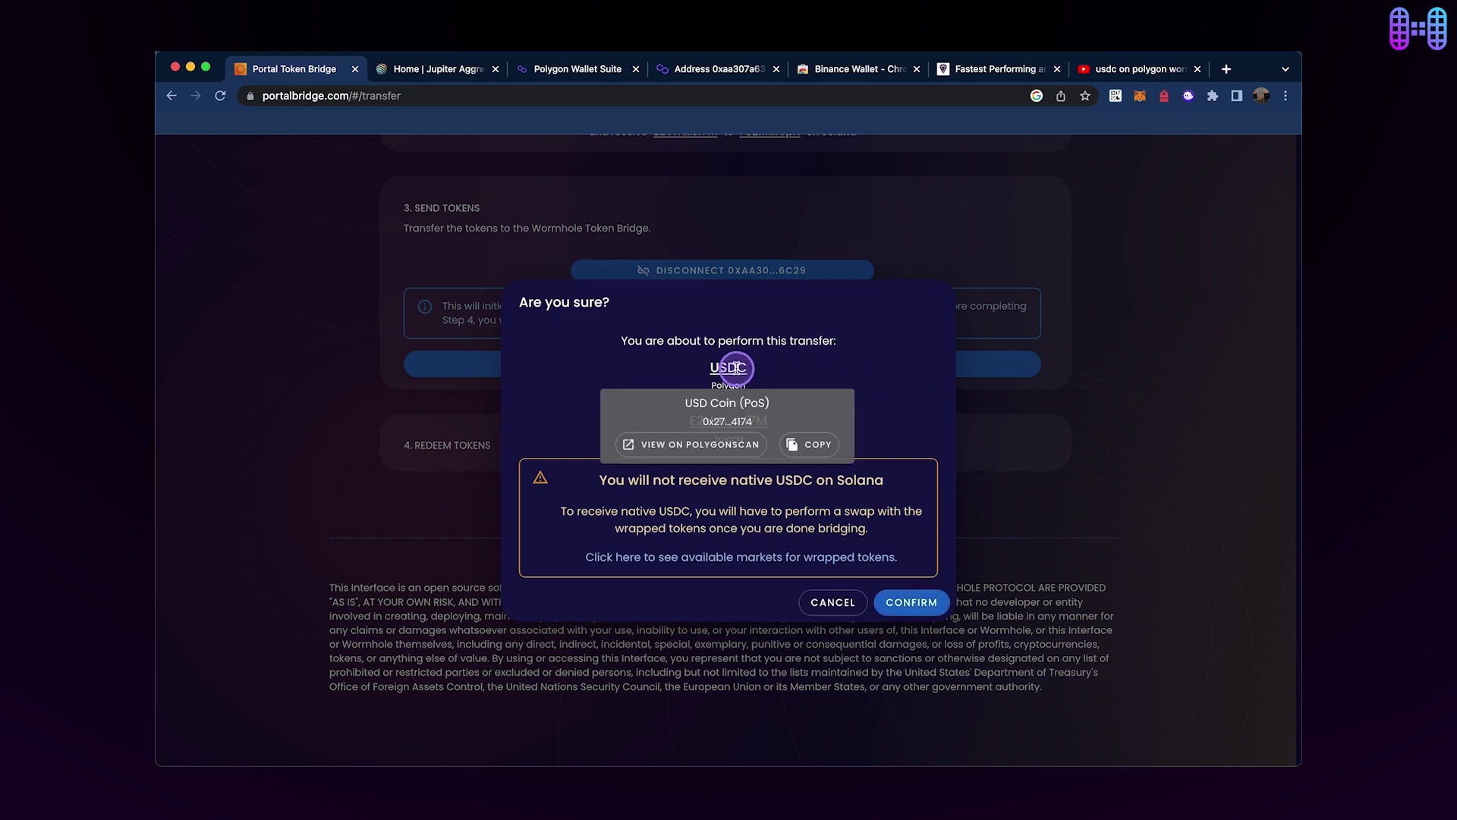
pyautogui.click(905, 602)
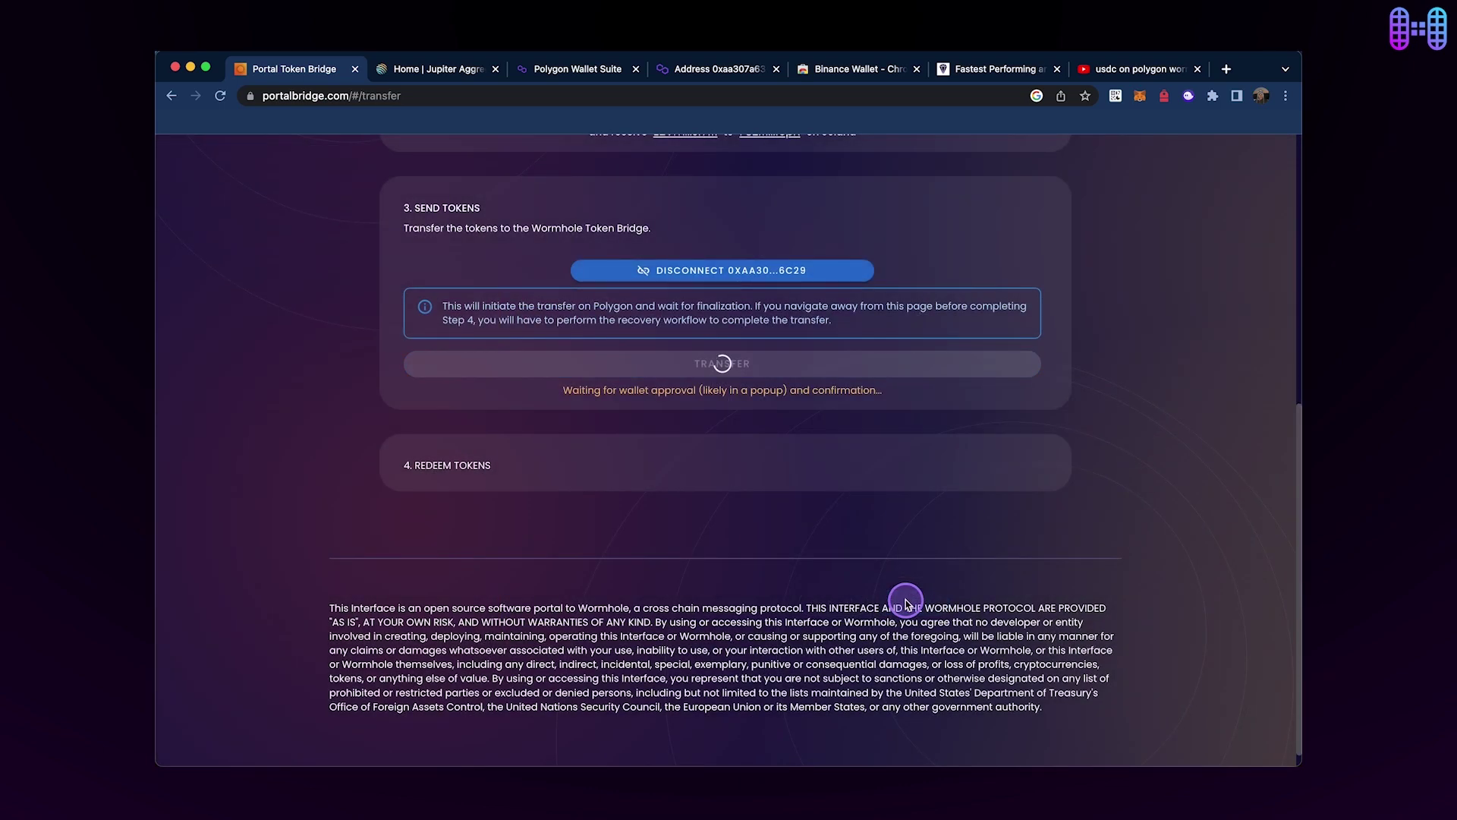
pyautogui.scroll(-3, 1258, 452)
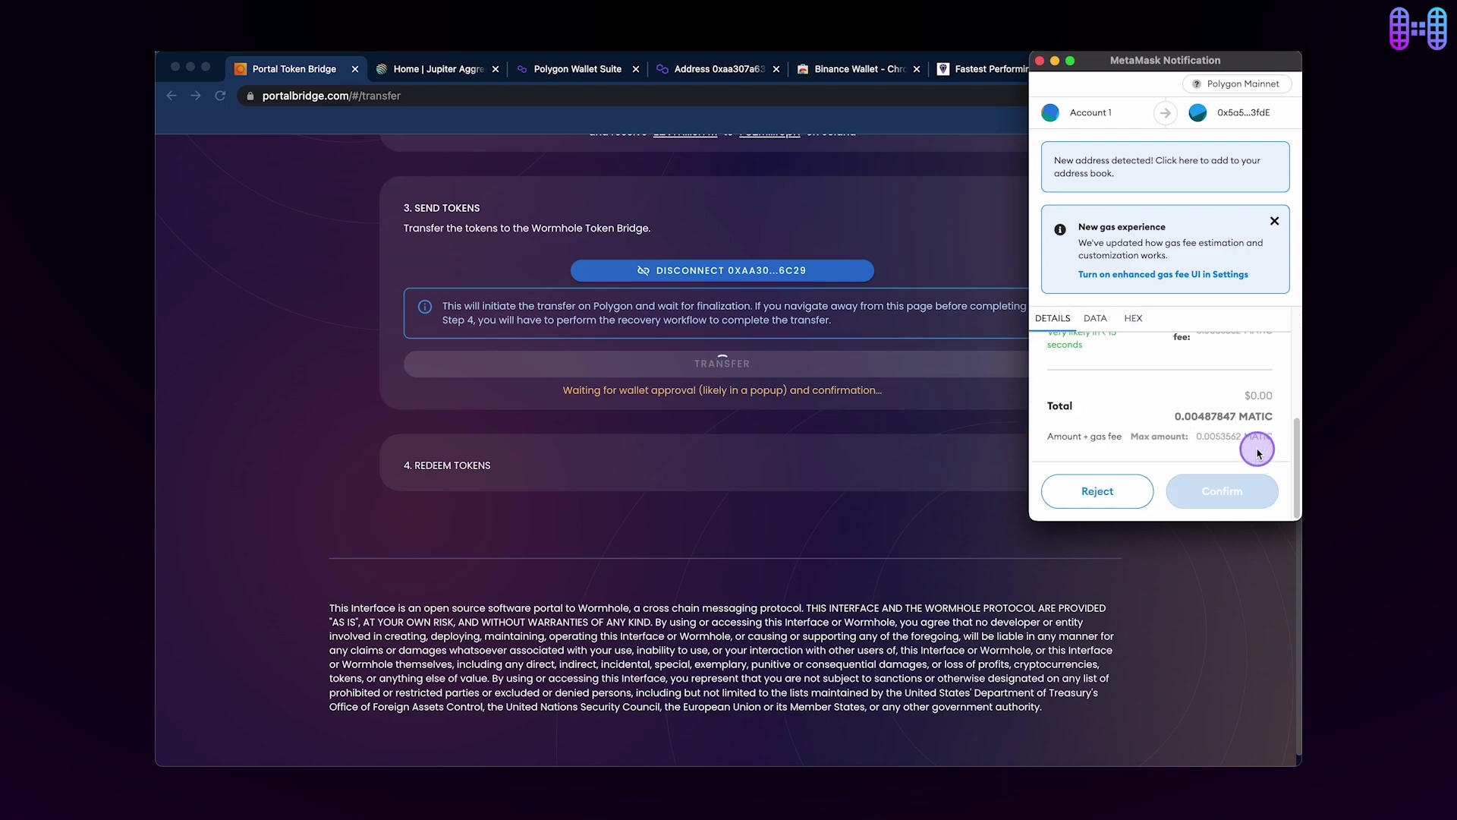
pyautogui.click(1220, 492)
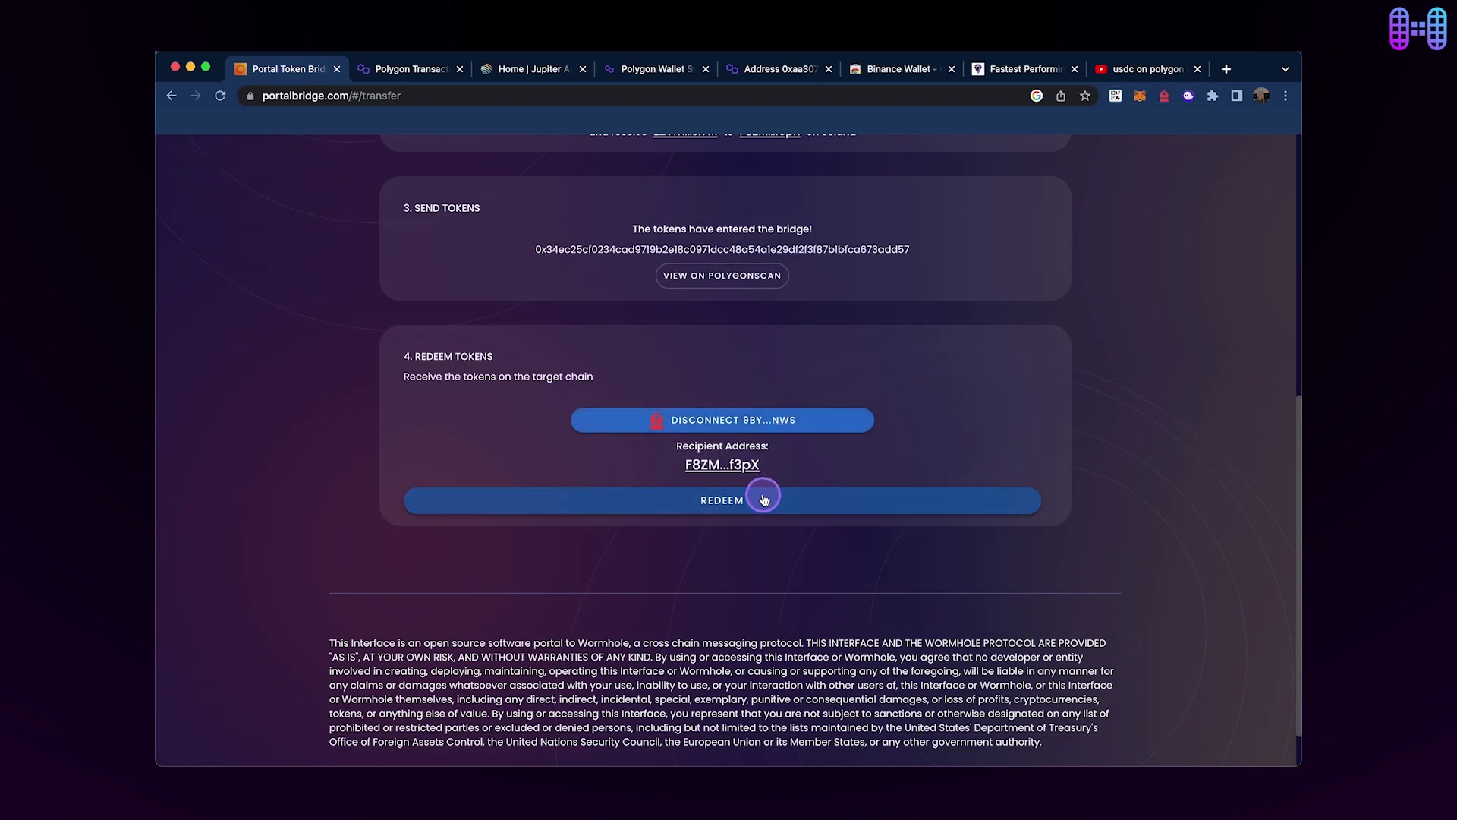
# Redeem the bridged USDC on Solana, approving all three Backpack transactions
pyautogui.click(736, 507)
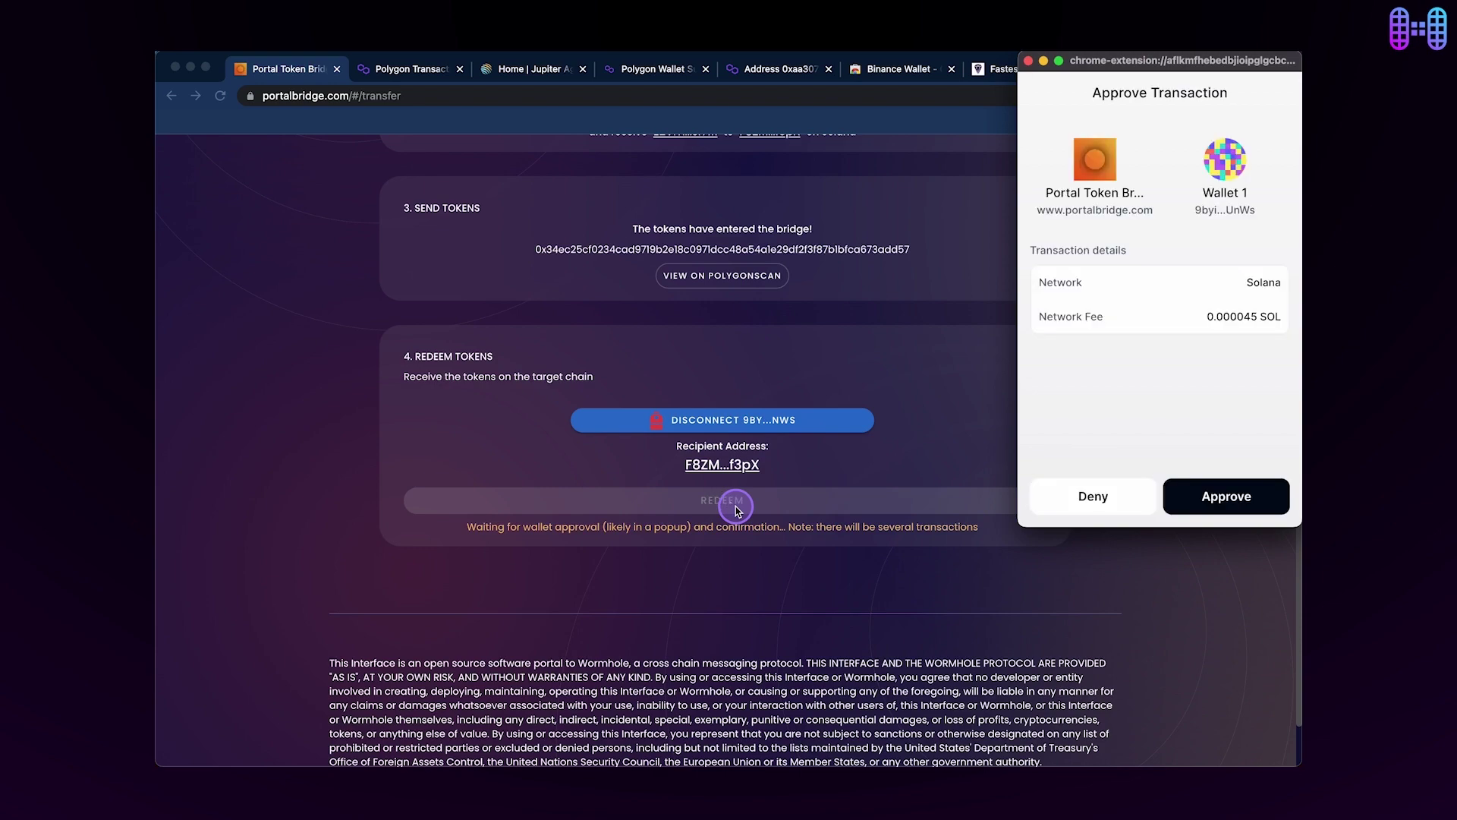
pyautogui.click(1226, 495)
pyautogui.click(1225, 495)
pyautogui.click(1226, 496)
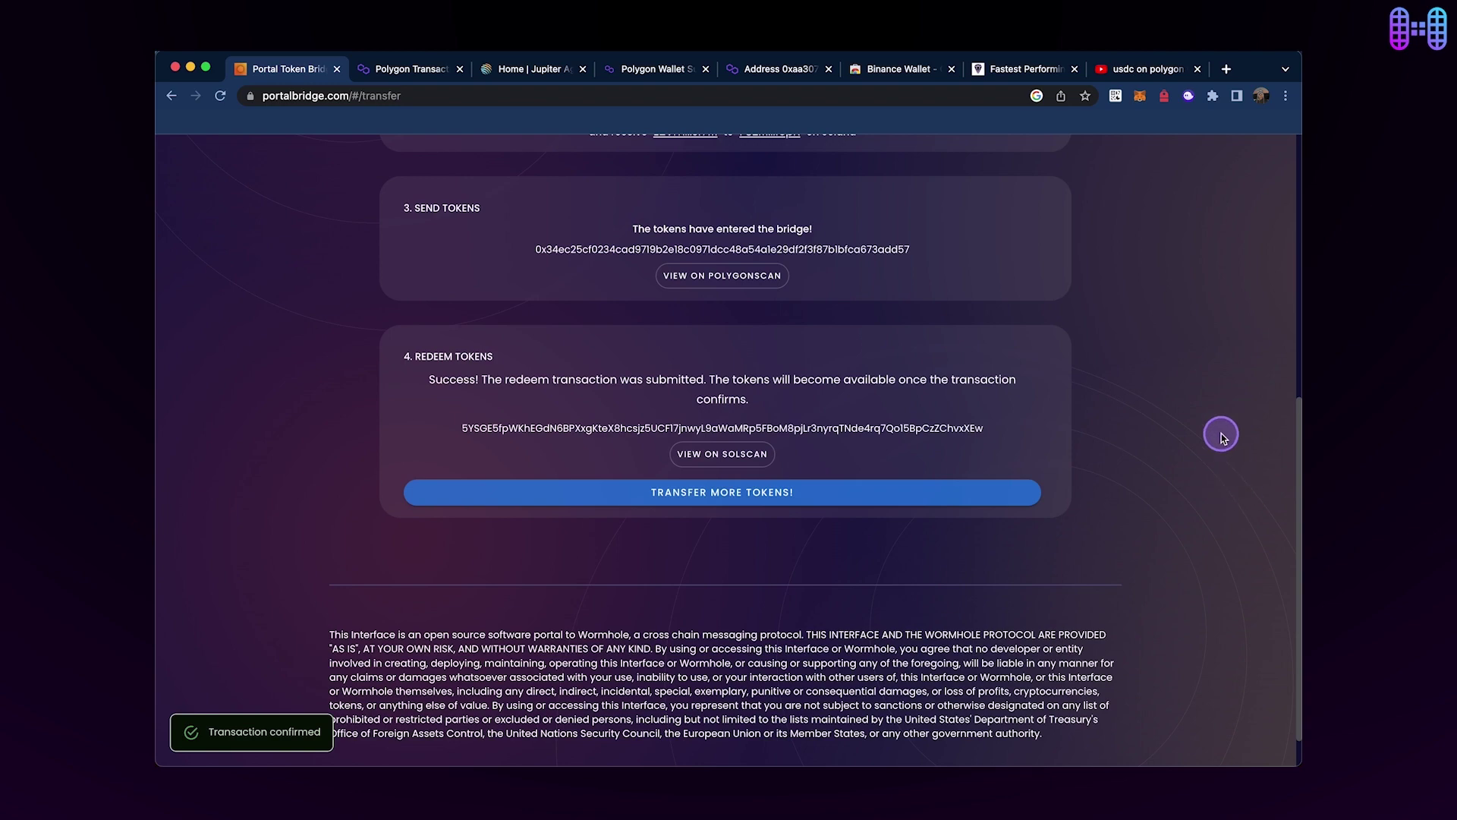
pyautogui.click(1162, 102)
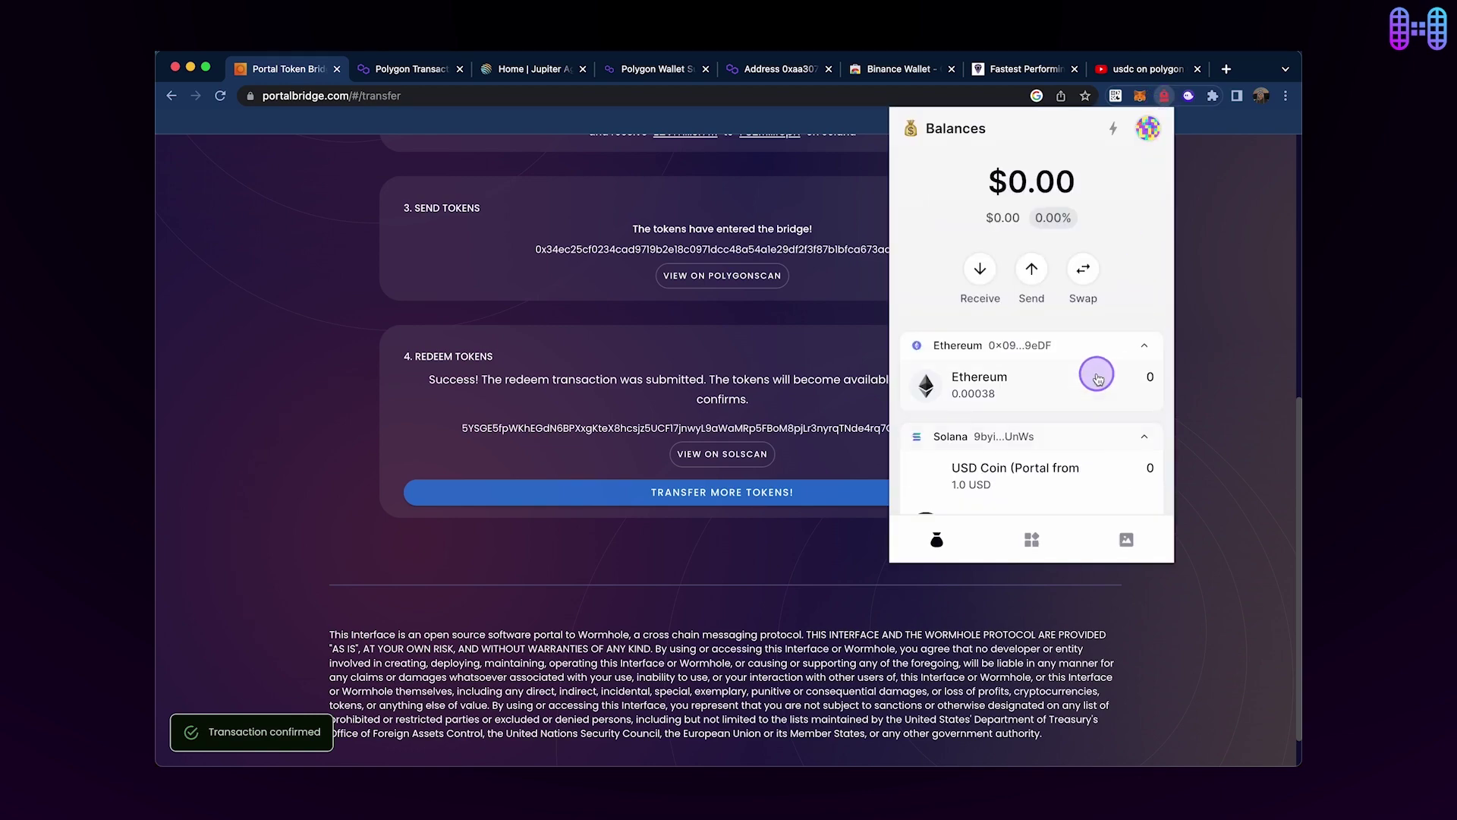
pyautogui.scroll(-2, 1097, 364)
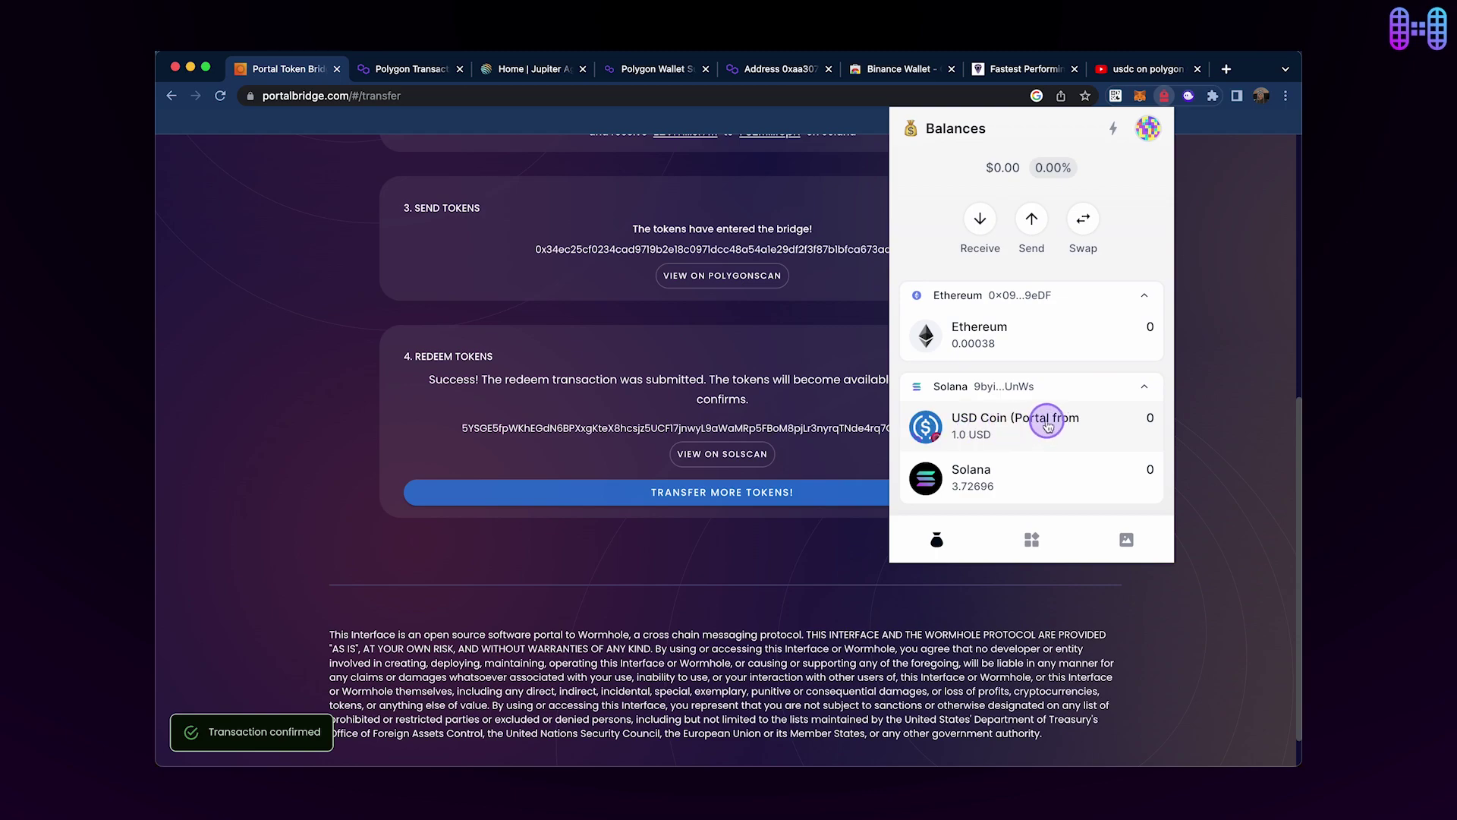
pyautogui.click(1215, 424)
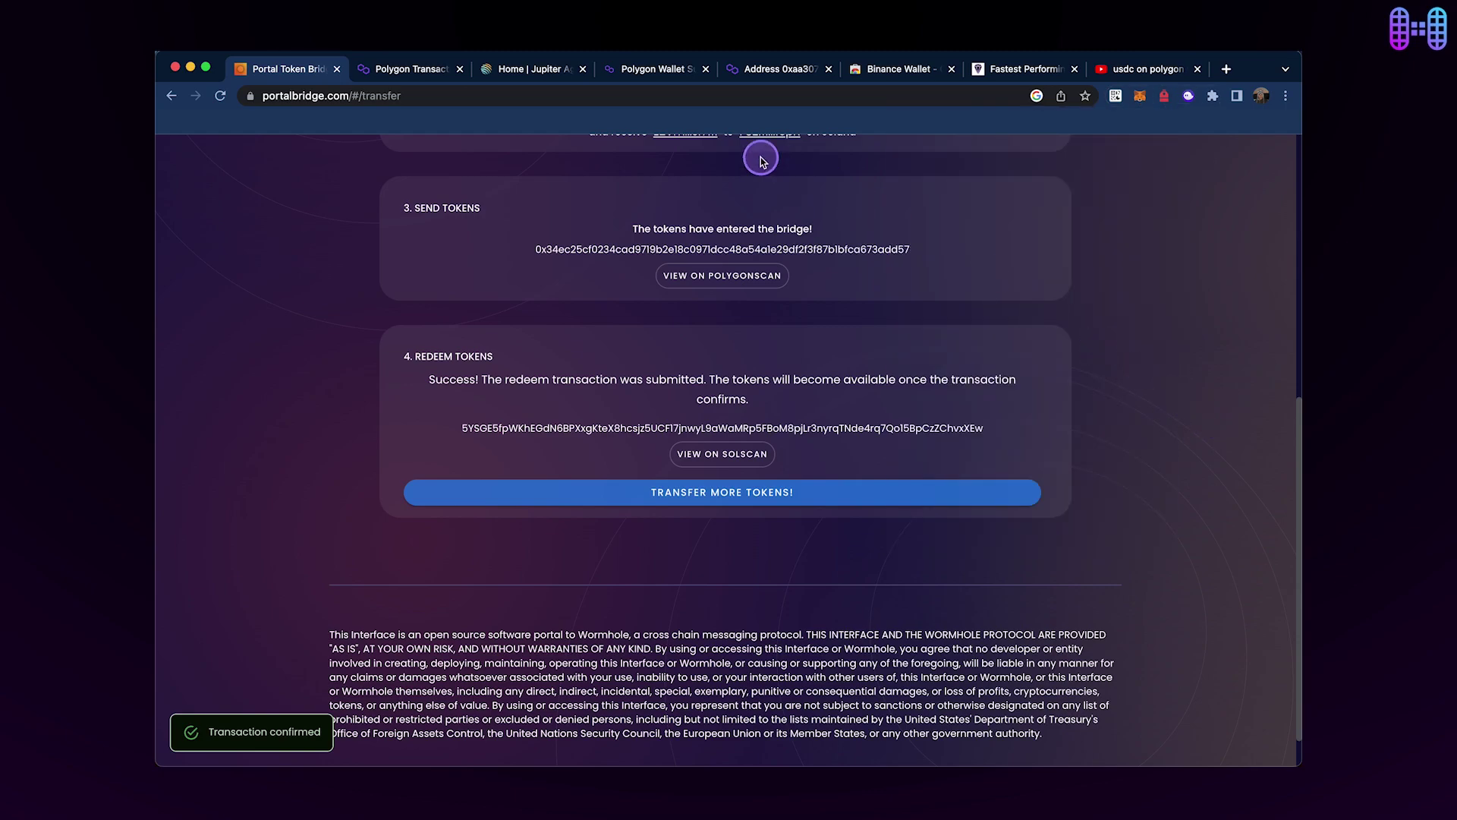
# Connect Backpack to Jupiter and enter the maximum 1 USDCpo balance as the payment
pyautogui.click(538, 72)
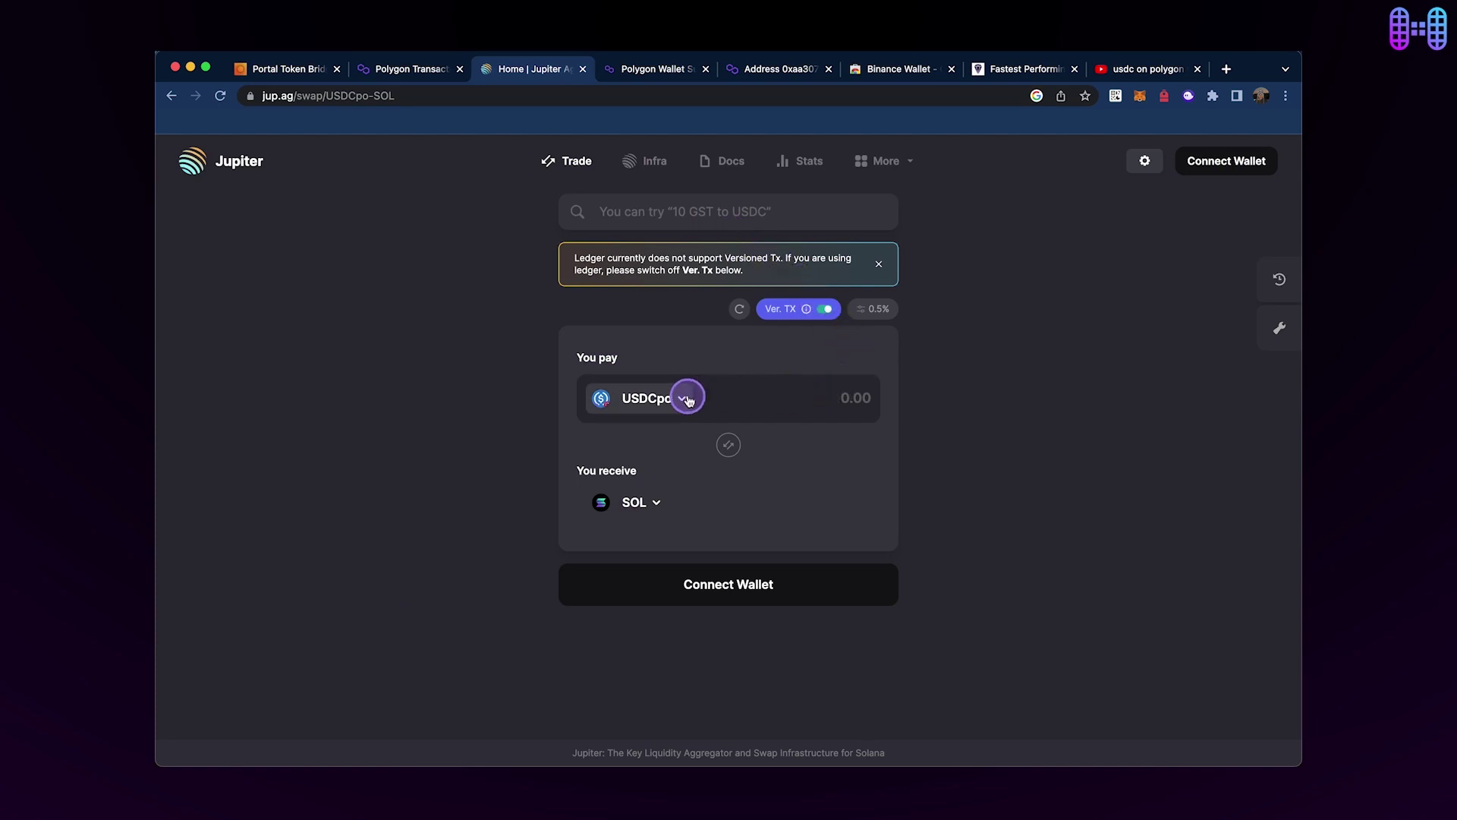
pyautogui.click(1228, 161)
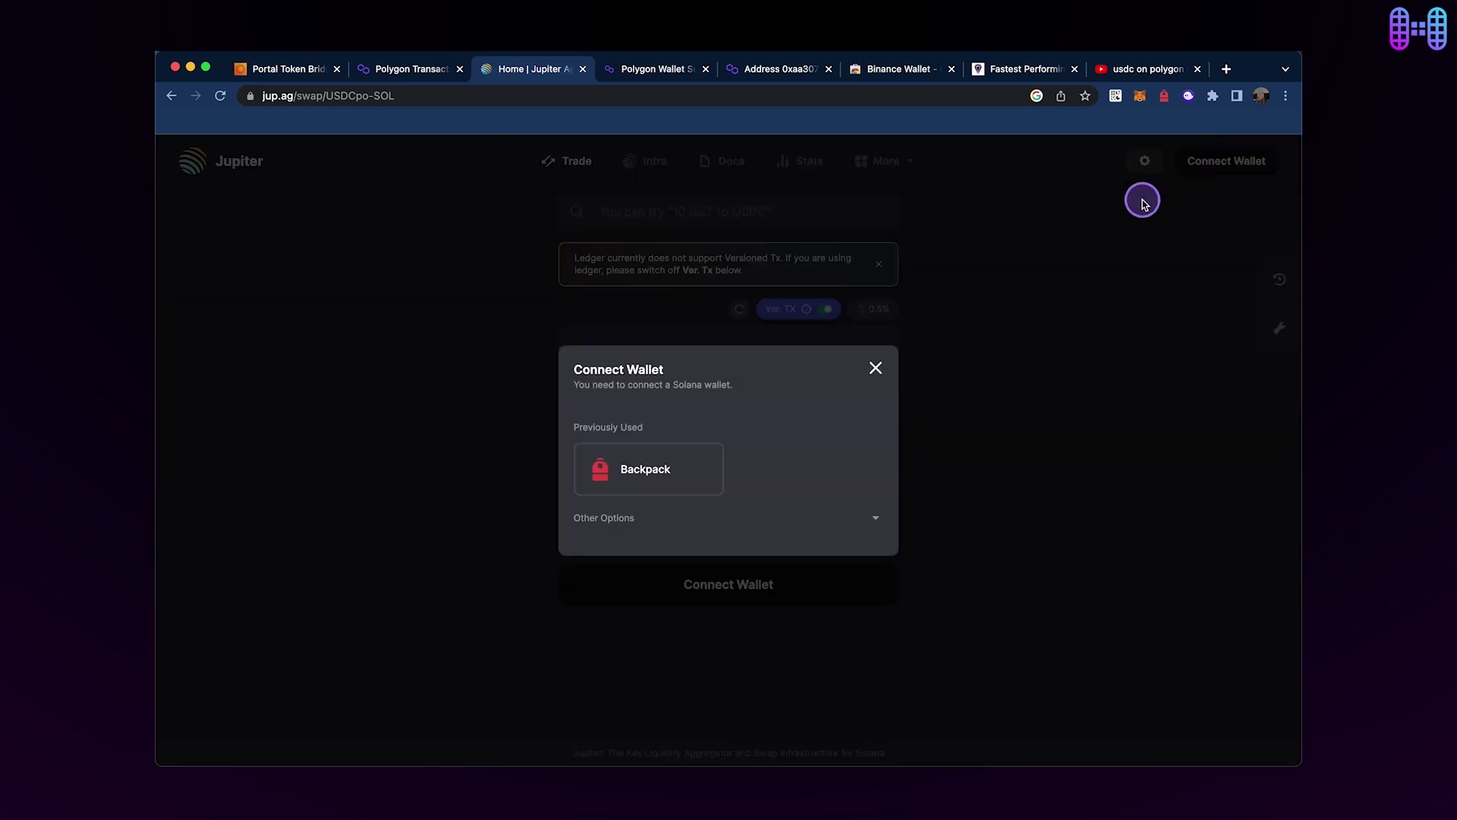
pyautogui.click(648, 469)
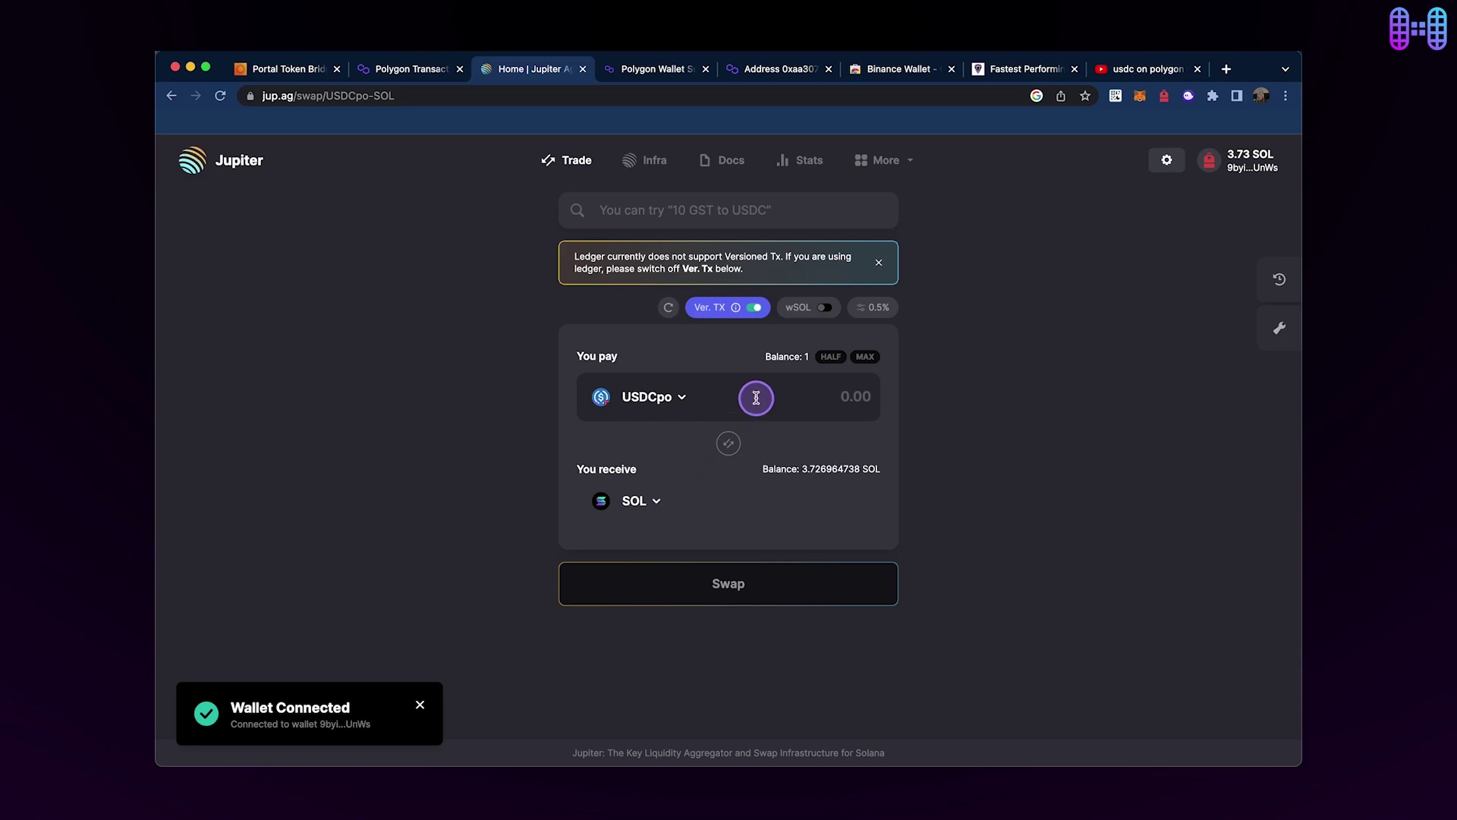
pyautogui.click(865, 357)
pyautogui.scroll(-1, 1001, 417)
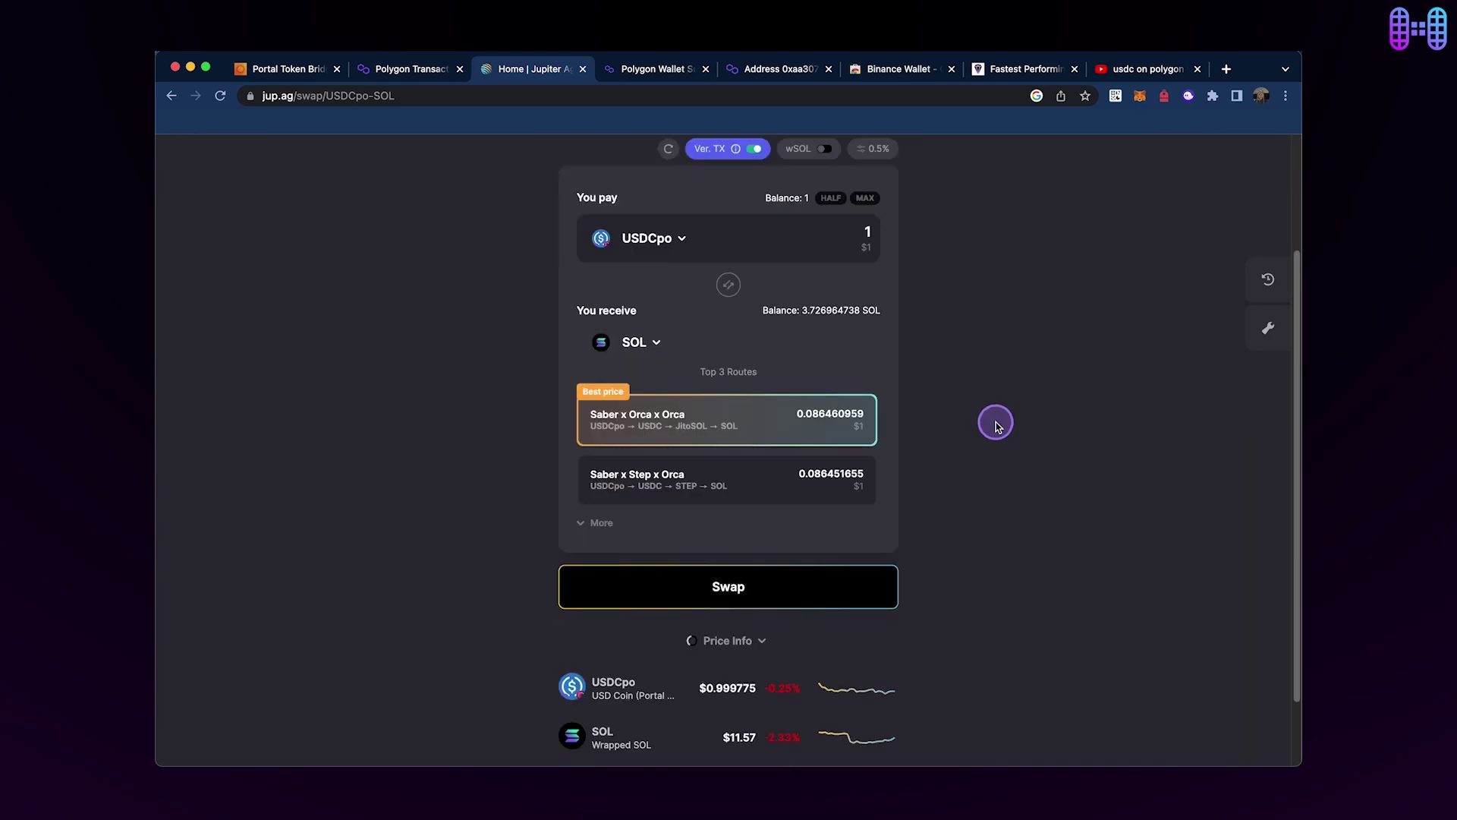
# Swap 1 USDCpo for SOL and approve the transaction in Backpack
pyautogui.click(788, 585)
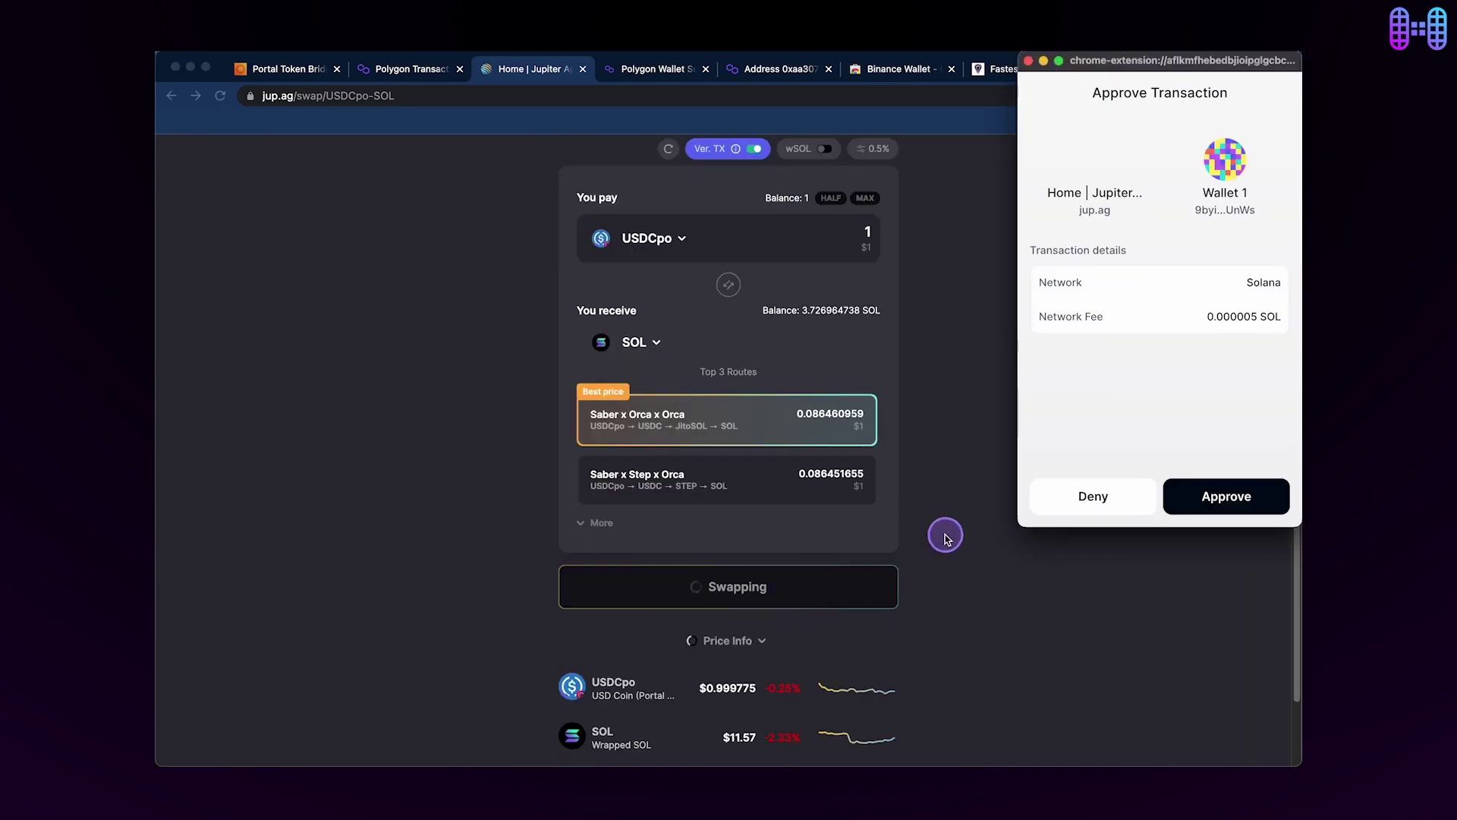
pyautogui.click(1219, 501)
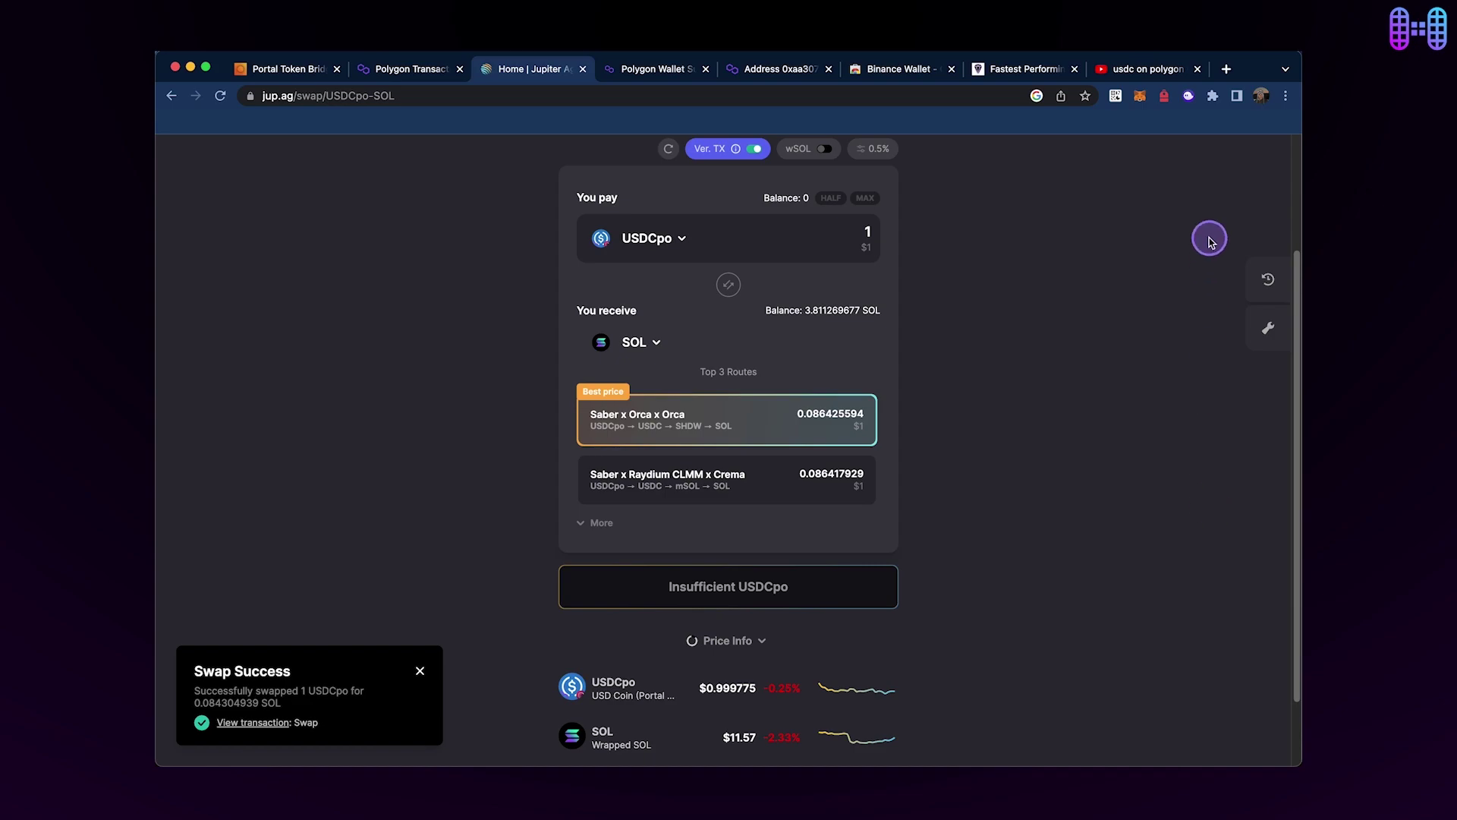
# Open the Backpack extension to view the updated SOL and USDC balances
pyautogui.click(1161, 96)
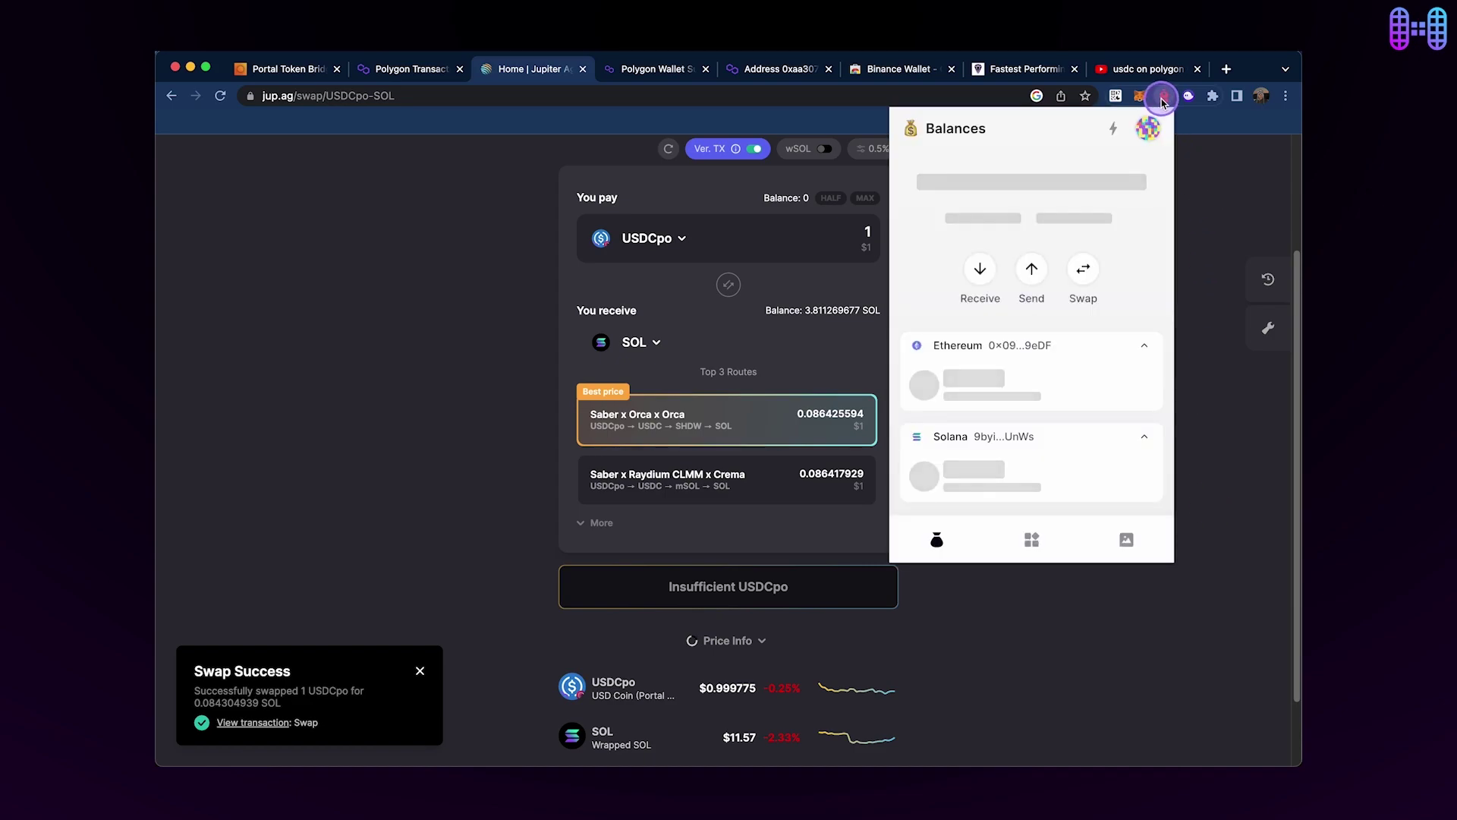
pyautogui.scroll(-1, 1116, 426)
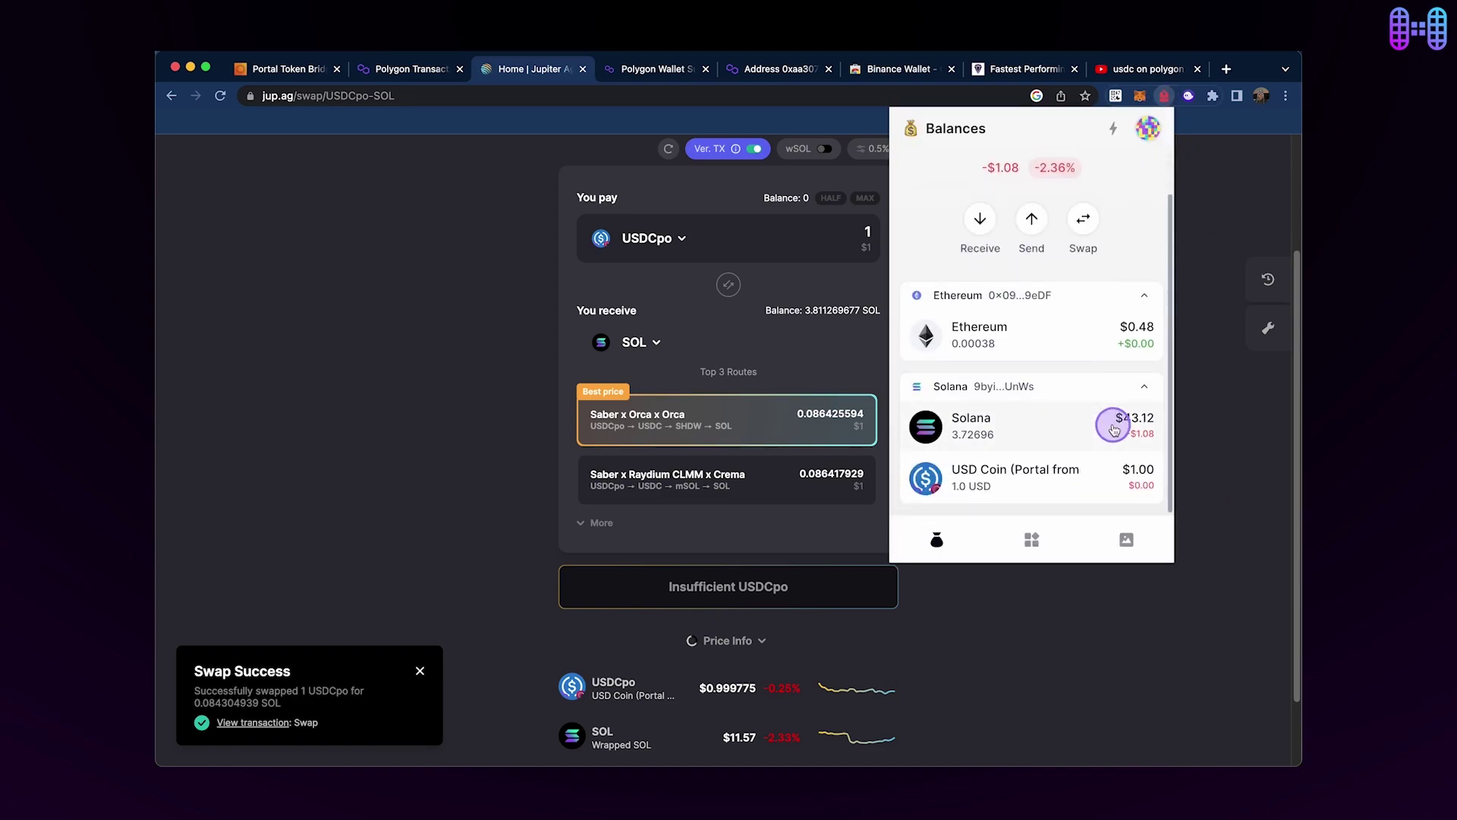